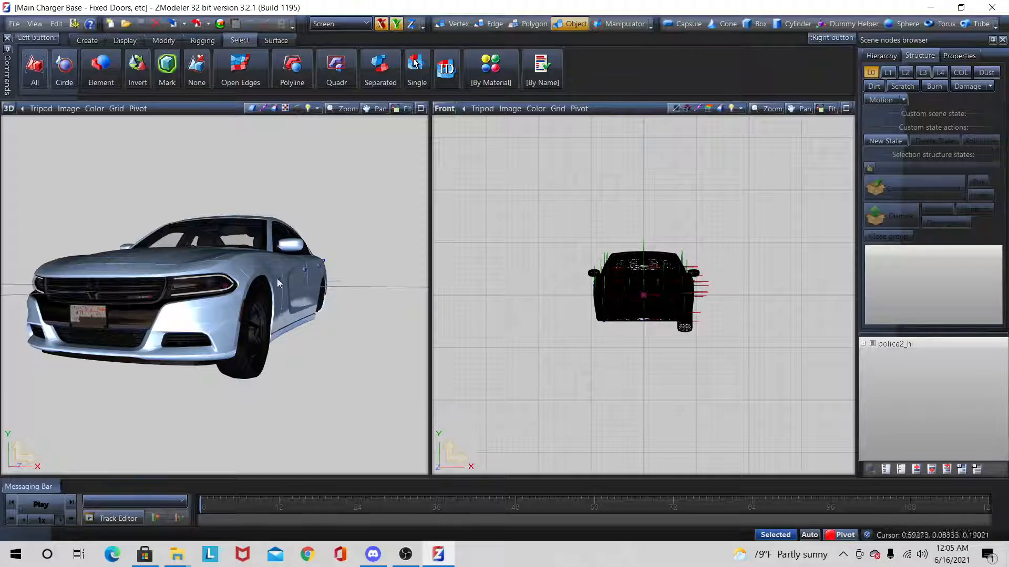
# Step: Enlarge the 3D viewport to fill the workspace and view the Charger's front headlight area
pyautogui.click(420, 112)
pyautogui.moveTo(405, 283); pyautogui.dragTo(339, 295, button='middle')
pyautogui.scroll(-3, 337, 294)
pyautogui.scroll(8, 335, 295)
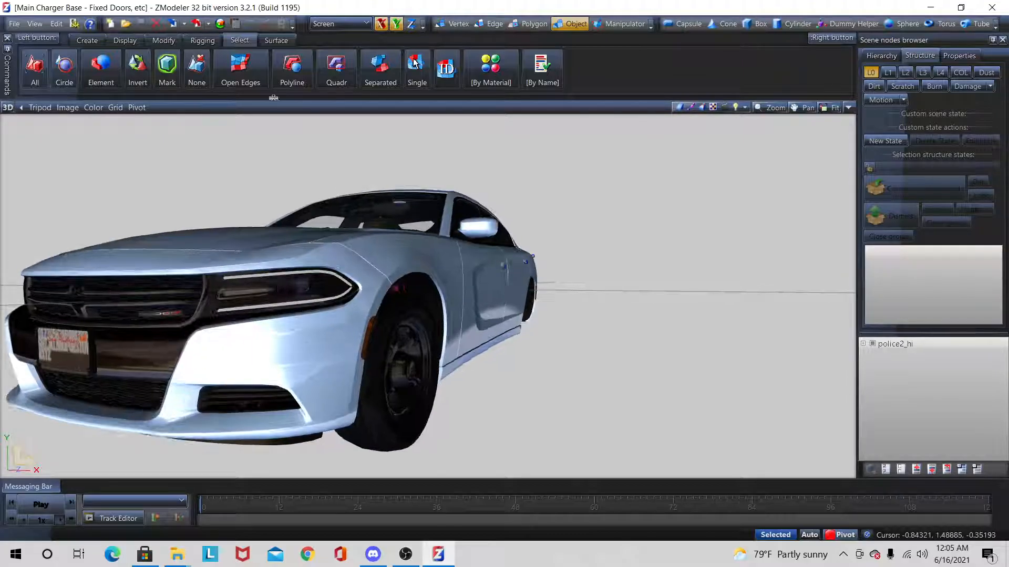
# Step: Open the Material Browser and check the properties of the vehicle_generic_glasswindows material that uses vehicle_vehglass
pyautogui.click(220, 24)
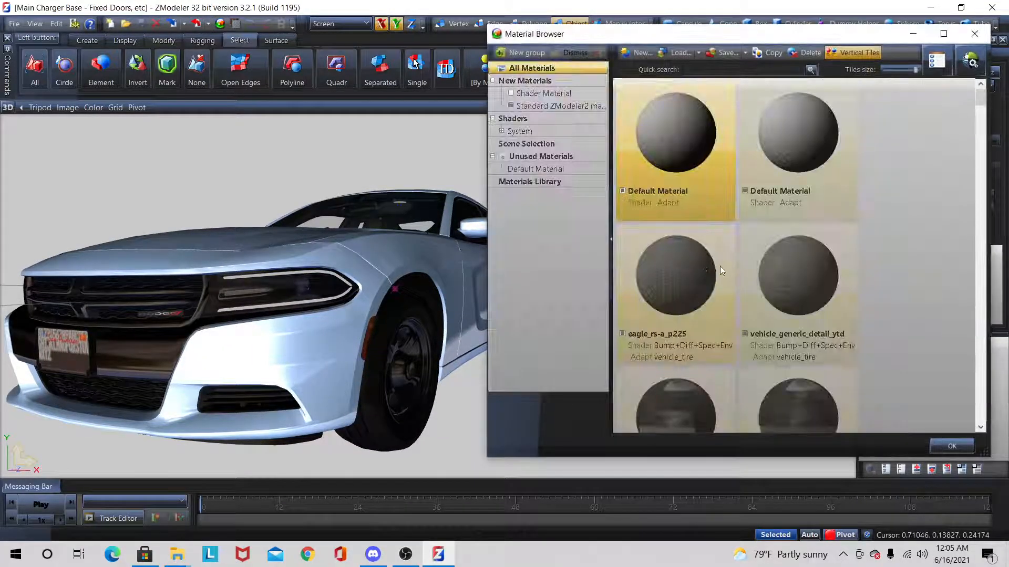
pyautogui.scroll(-3, 719, 266)
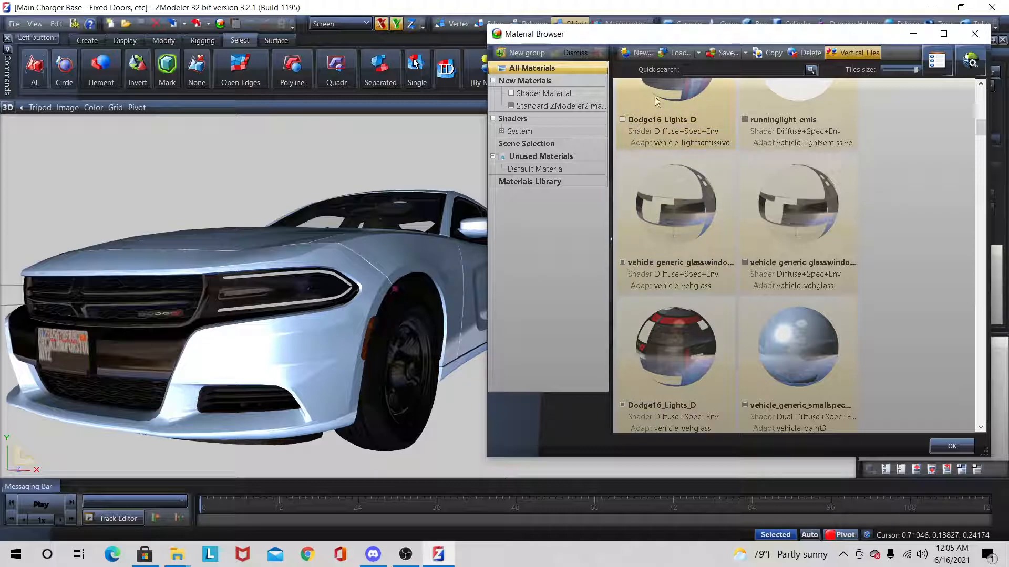
pyautogui.click(625, 123)
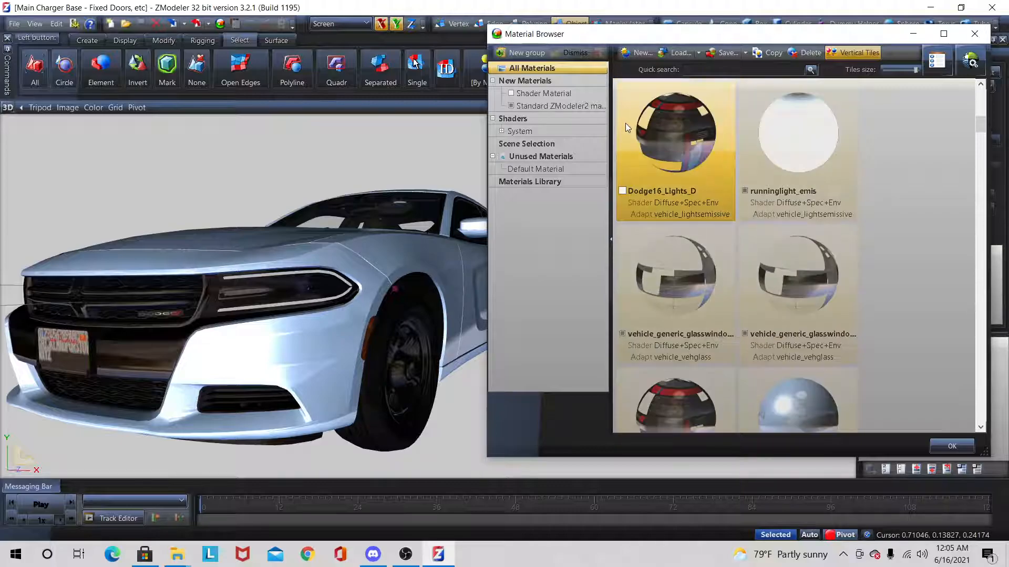
pyautogui.click(620, 194)
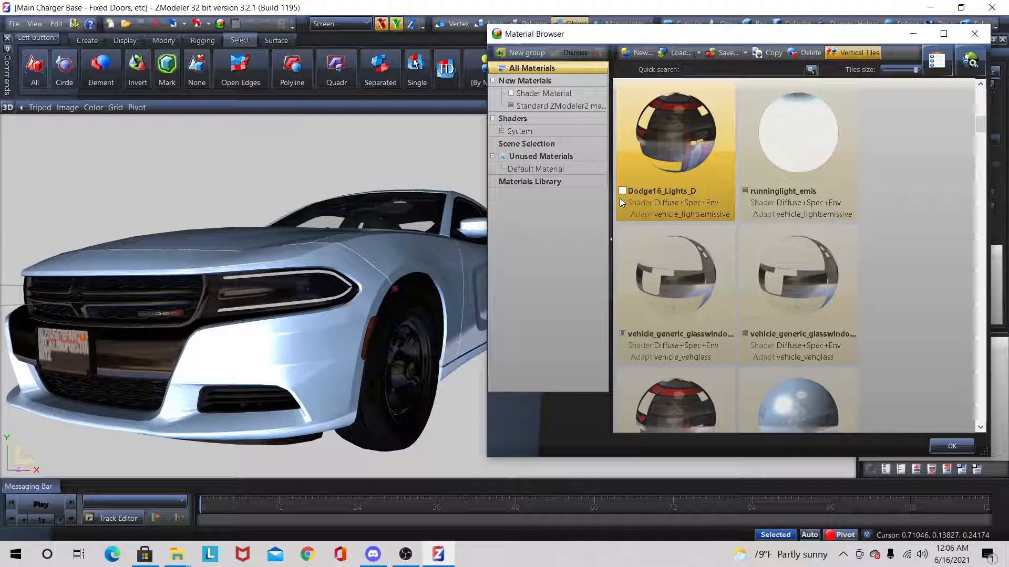
pyautogui.click(621, 335)
pyautogui.doubleClick(620, 337)
pyautogui.click(826, 70)
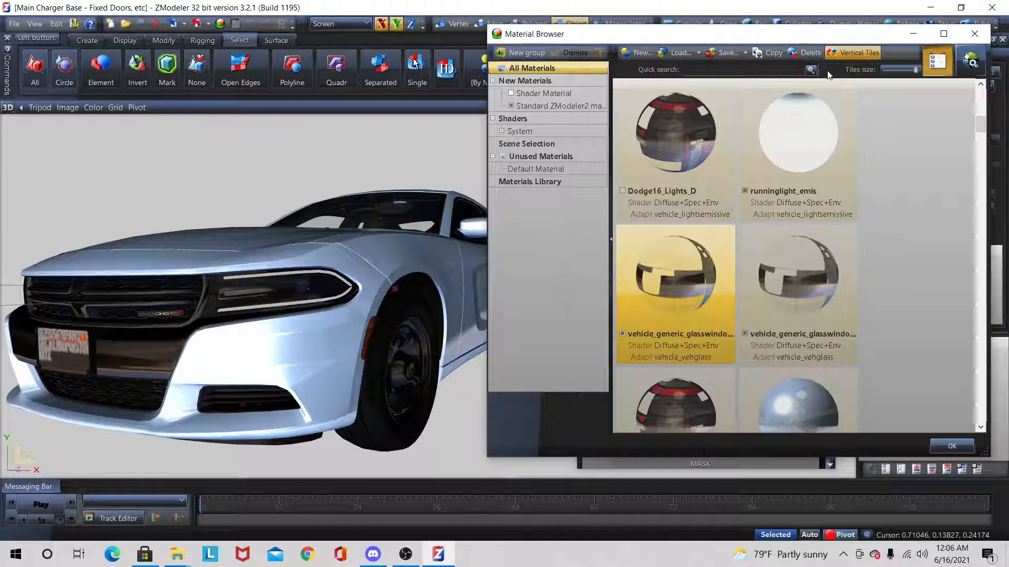
# Step: Maximize the Material Browser and make a copy of the first vehicle_generic_glasswindows material
pyautogui.click(936, 33)
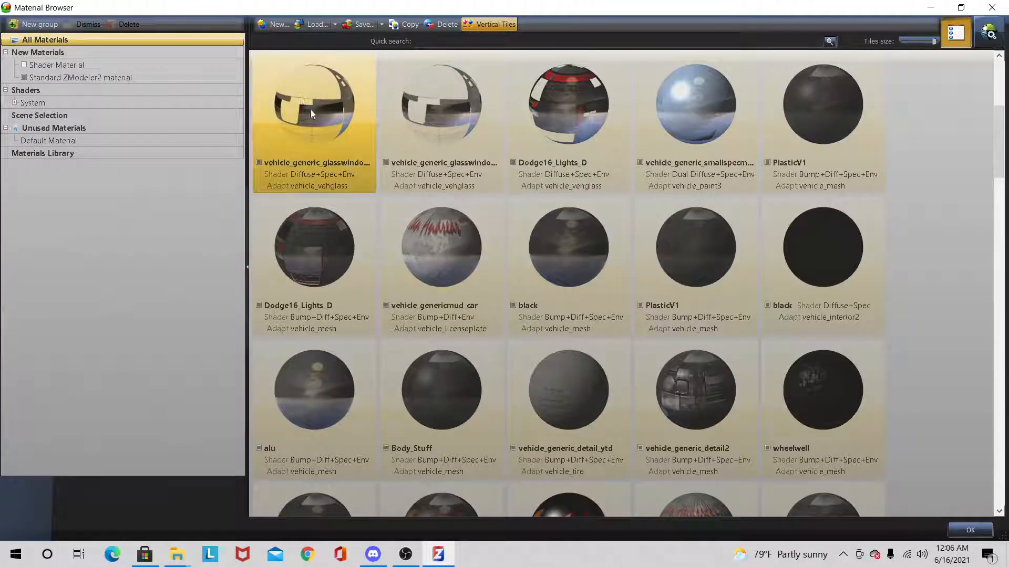
pyautogui.scroll(3, 308, 106)
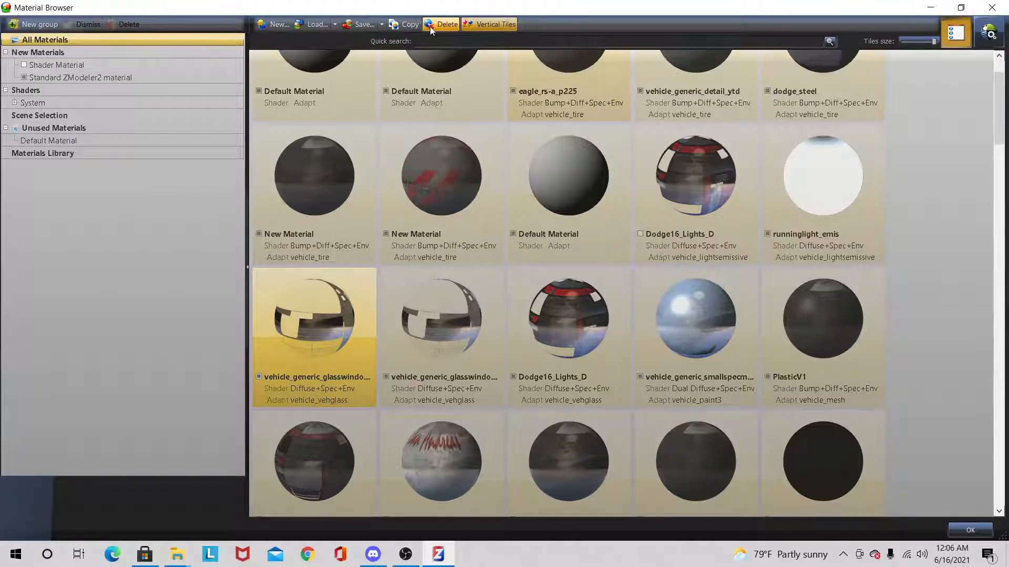
pyautogui.click(394, 26)
pyautogui.click(324, 357)
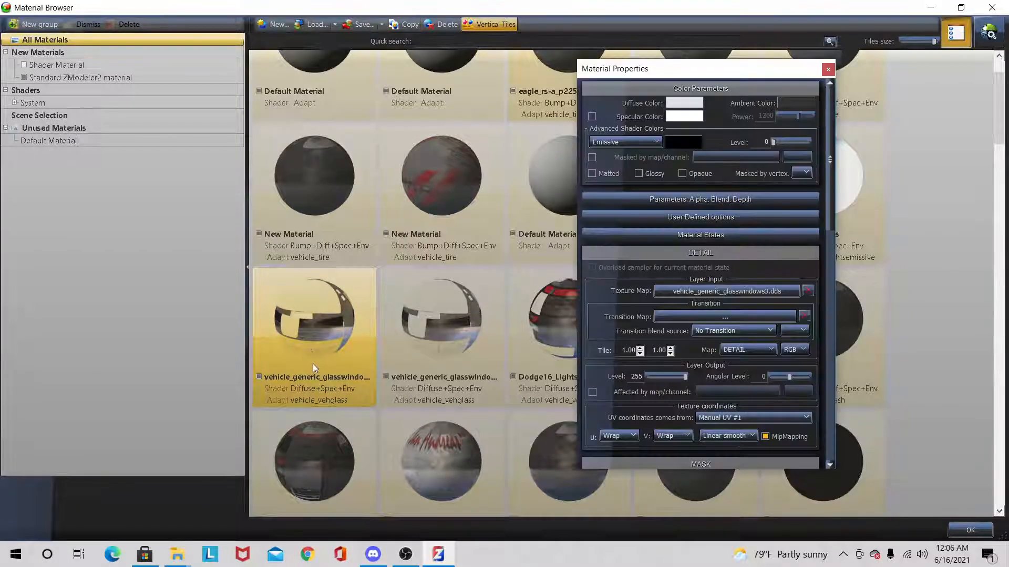
pyautogui.click(827, 70)
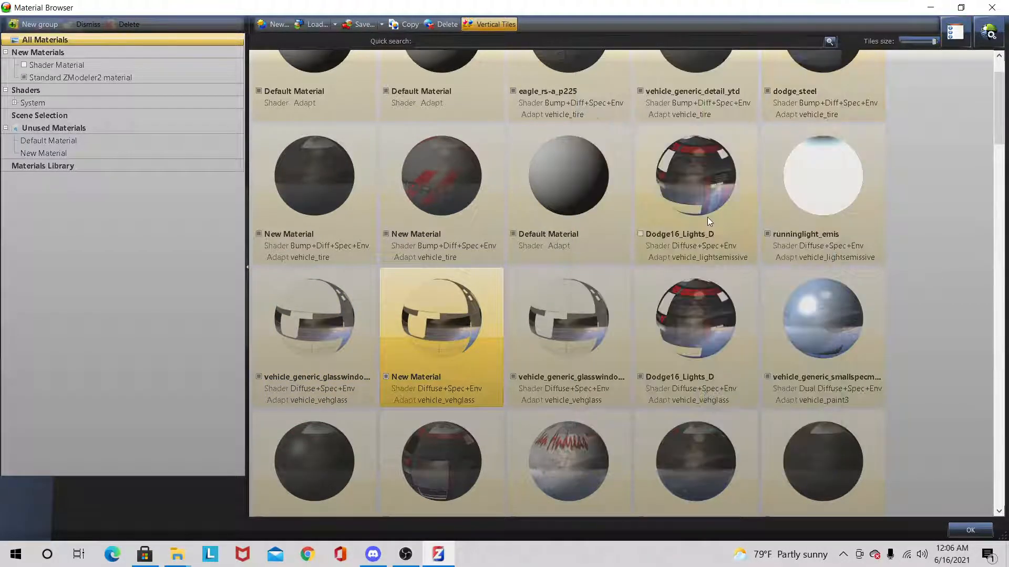
# Step: Copy the Dodge16_Lights_D vehicle_lightsemissive material as Above_WIGWAGS and place it just before eagle_rs-a_p225
pyautogui.click(641, 239)
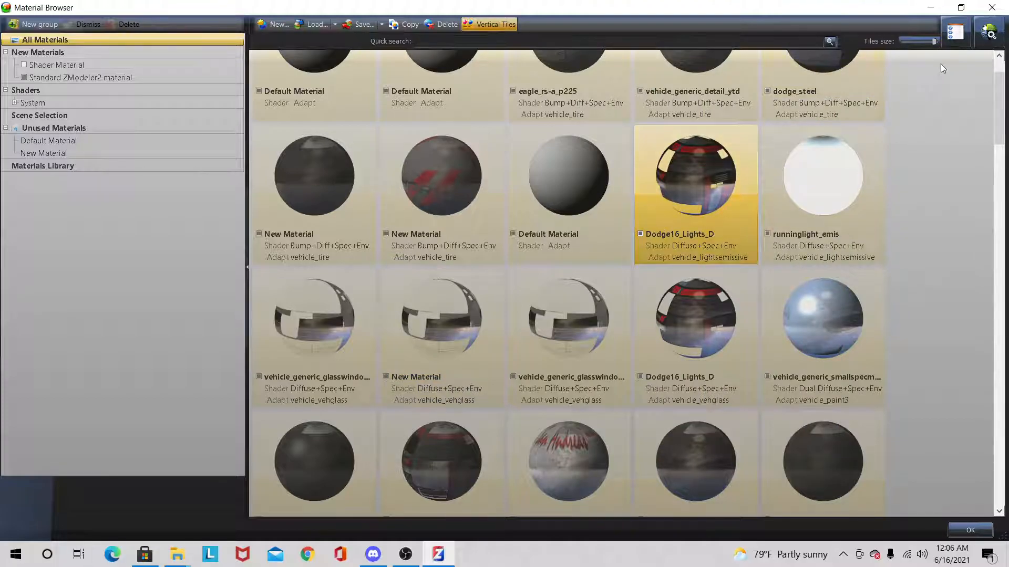
pyautogui.click(413, 24)
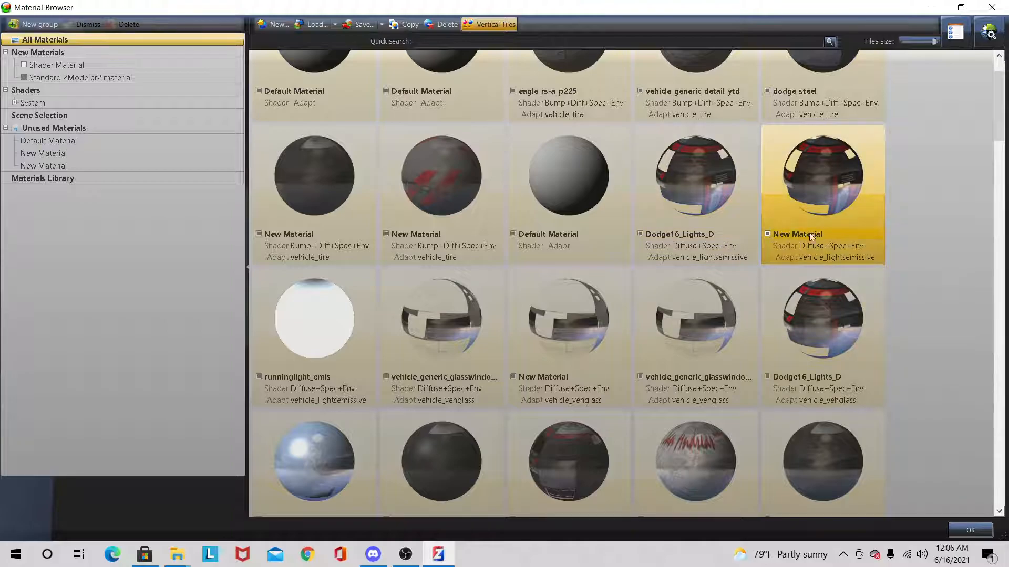
pyautogui.click(806, 236)
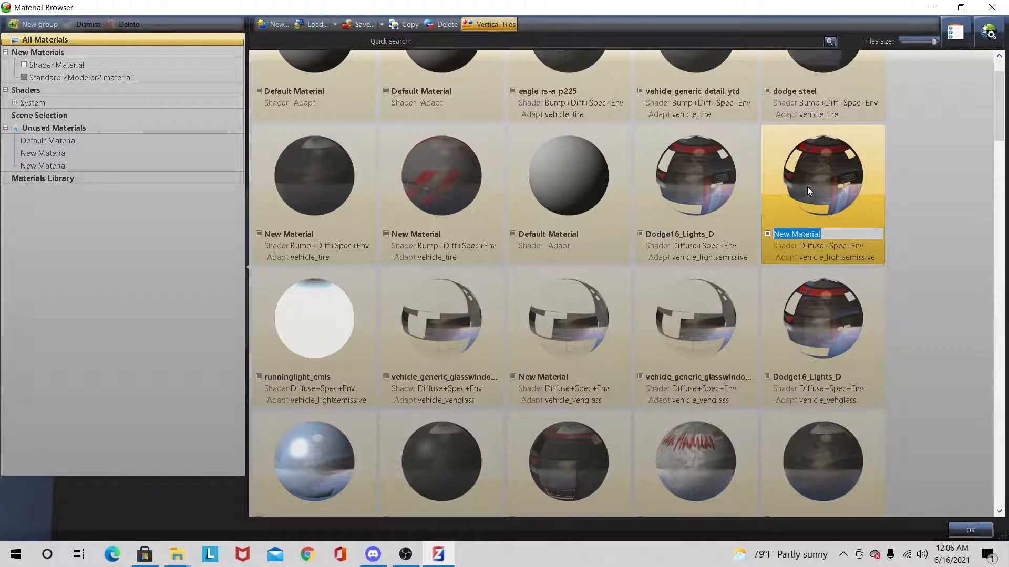
pyautogui.write('Above_WIGWAGS')
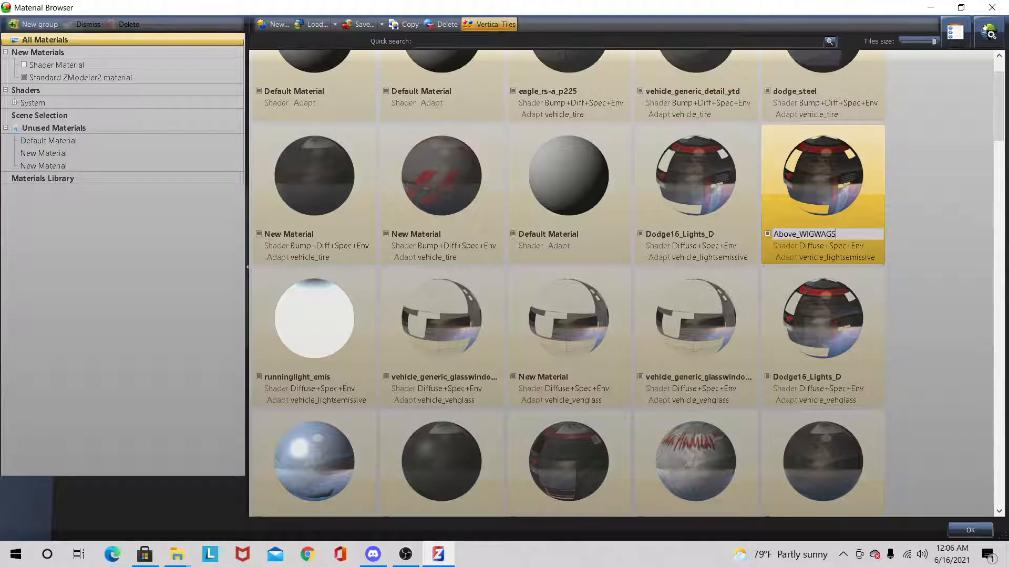
pyautogui.click(909, 185)
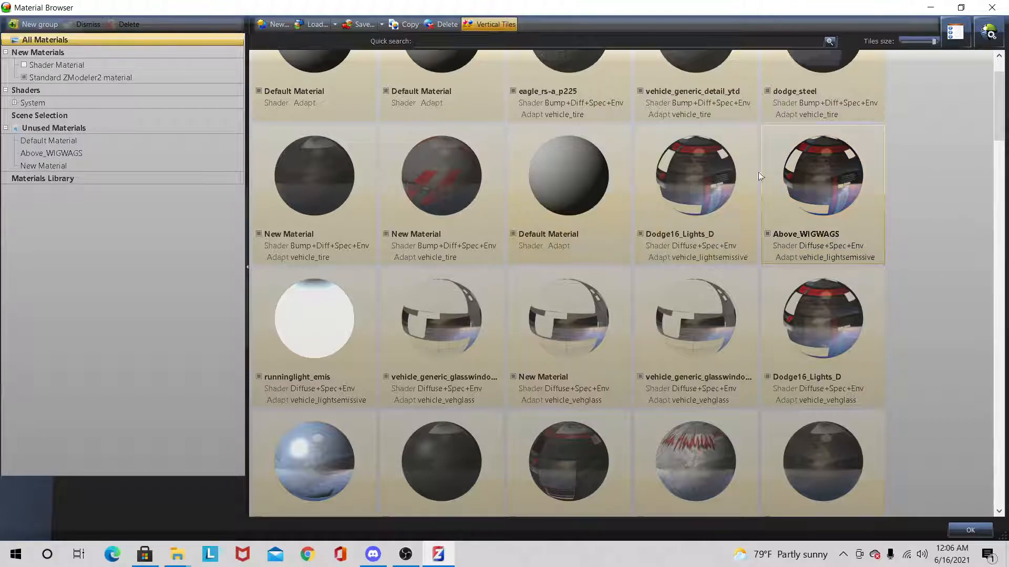
pyautogui.click(803, 206)
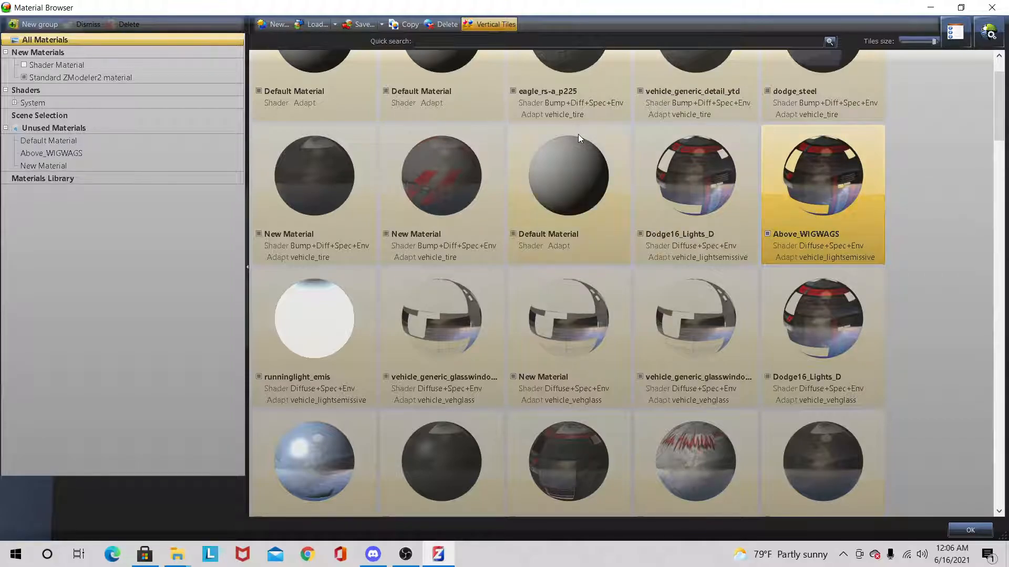
pyautogui.moveTo(761, 179); pyautogui.dragTo(506, 87)
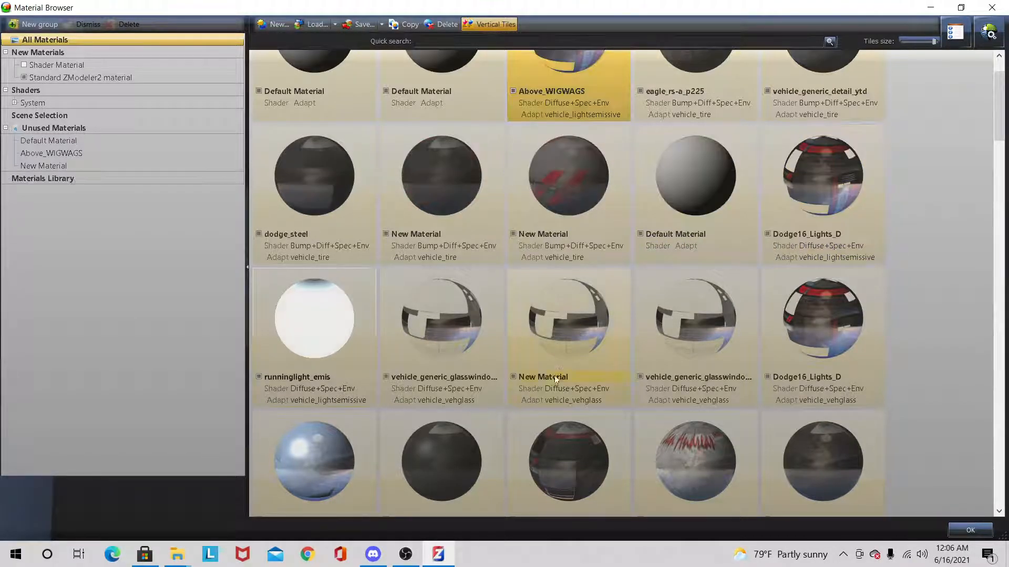
# Step: Rename the copied glass material WigWags and place it directly after Above_WIGWAGS
pyautogui.doubleClick(593, 376)
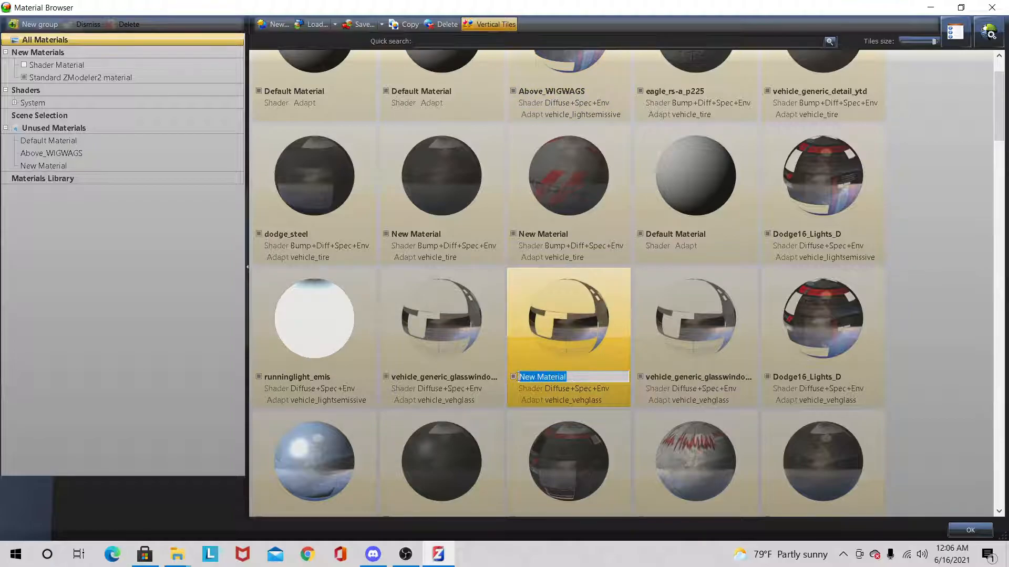
pyautogui.write('WigWags')
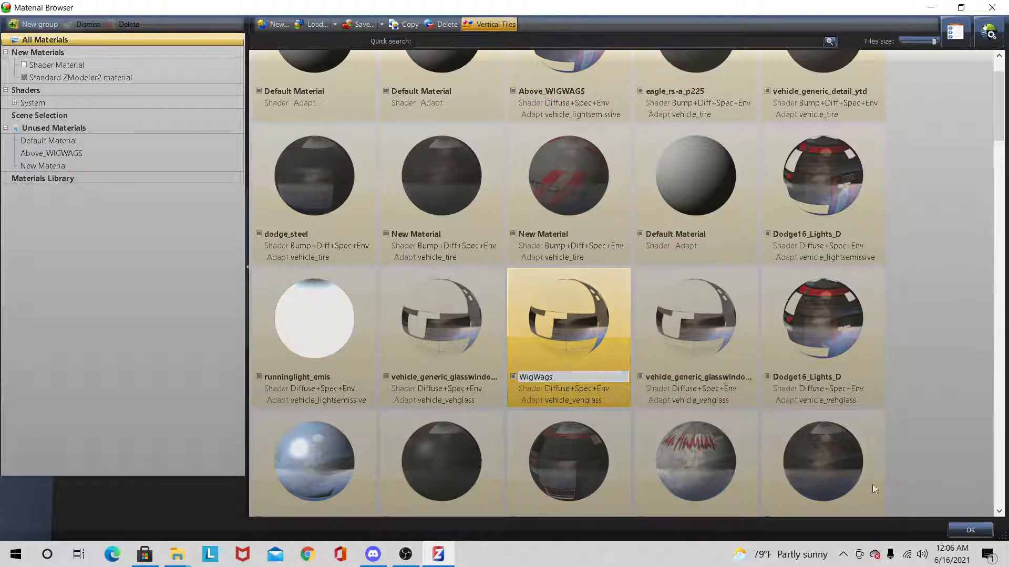
pyautogui.press('Return')
pyautogui.moveTo(573, 329); pyautogui.dragTo(632, 80)
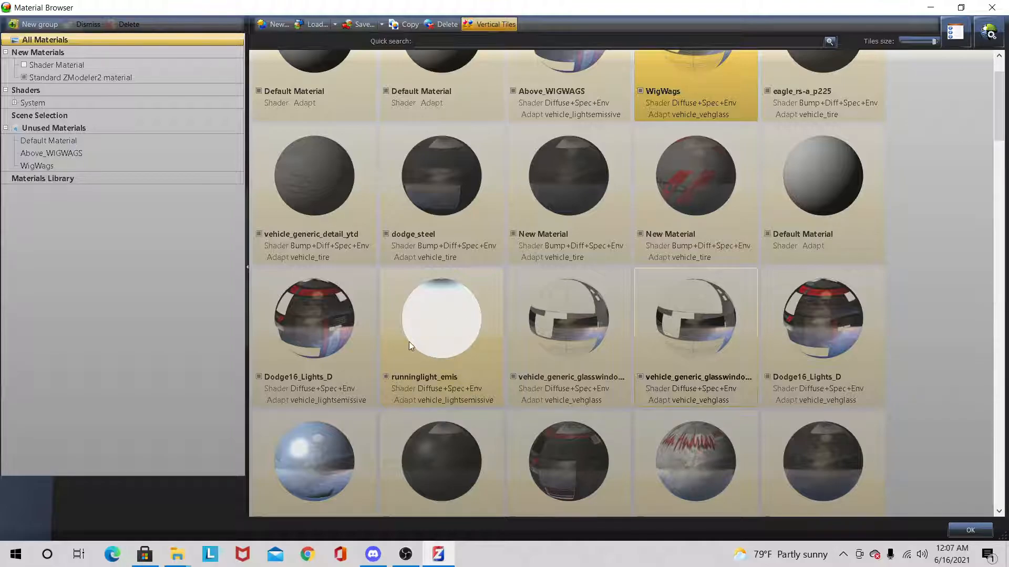
# Step: Move the runninglight_emis material directly after WigWags and close the Material Browser
pyautogui.click(424, 323)
pyautogui.moveTo(418, 347)
pyautogui.mouseDown()
pyautogui.moveTo(767, 63)
pyautogui.moveTo(759, 94)
pyautogui.mouseUp()
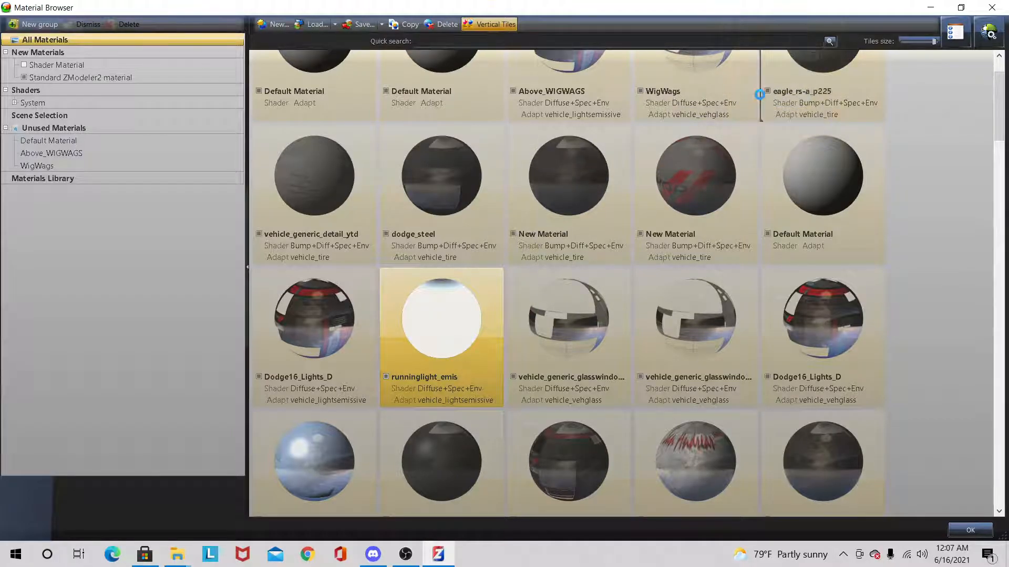
pyautogui.click(962, 524)
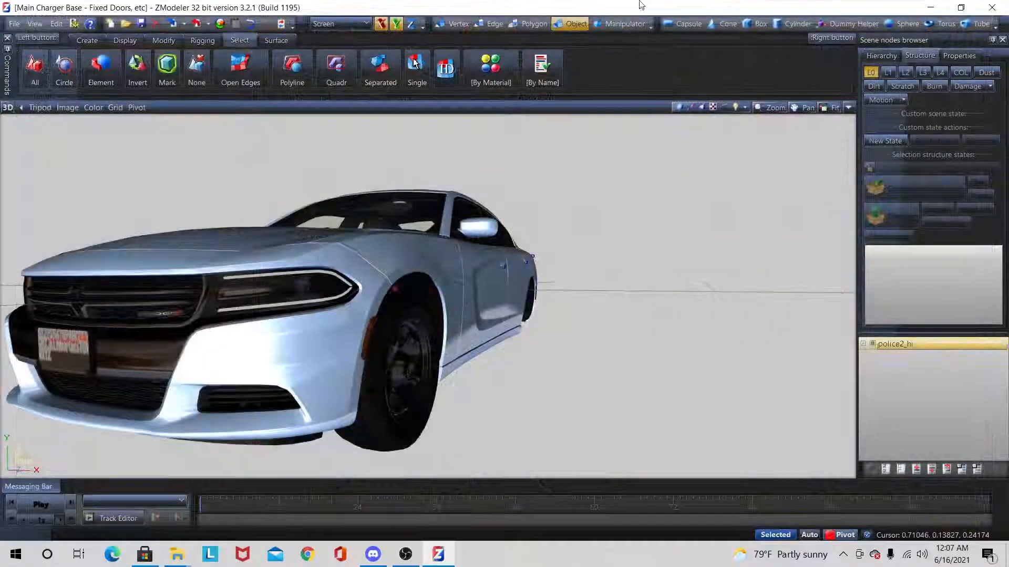
# Step: Switch the 3D viewport to the Front view with the car enlarged
pyautogui.click(7, 109)
pyautogui.click(38, 130)
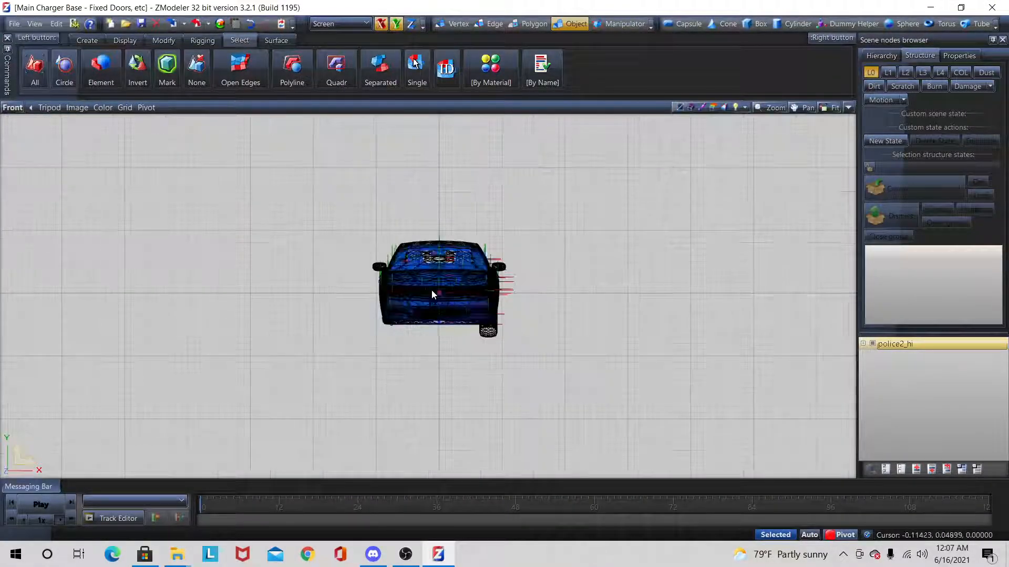
pyautogui.scroll(5, 432, 295)
# Step: Expand police2_hi down to bumper_f and show only its headlight_r and headlight_l parts
pyautogui.click(870, 355)
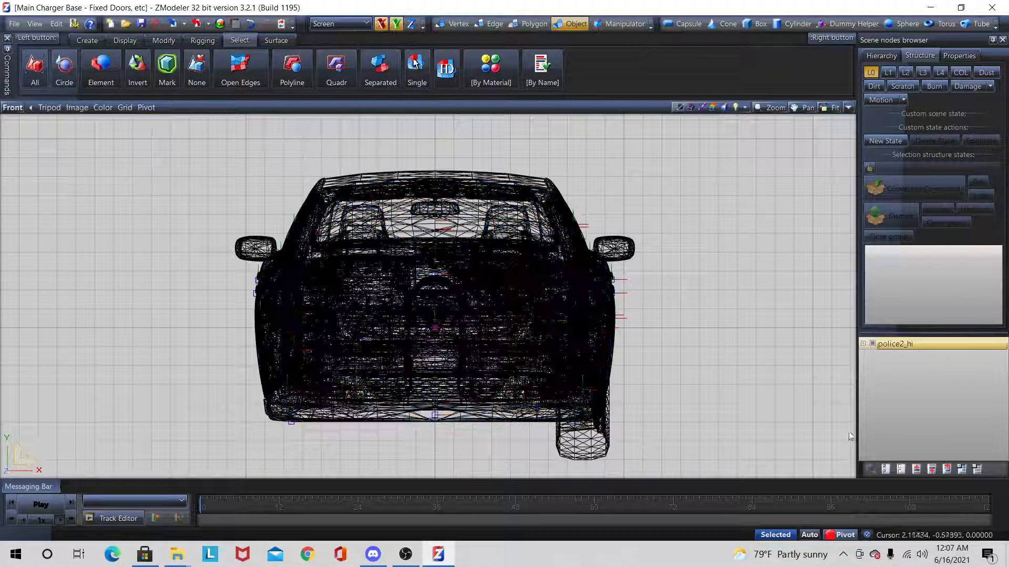
pyautogui.click(862, 343)
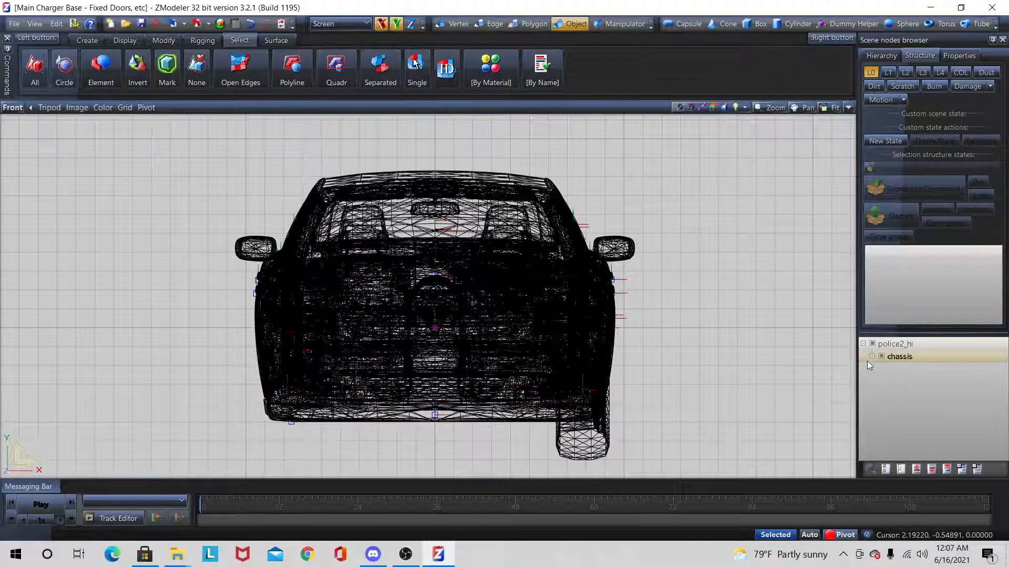
pyautogui.click(871, 356)
pyautogui.scroll(-6, 930, 443)
pyautogui.scroll(-4, 932, 436)
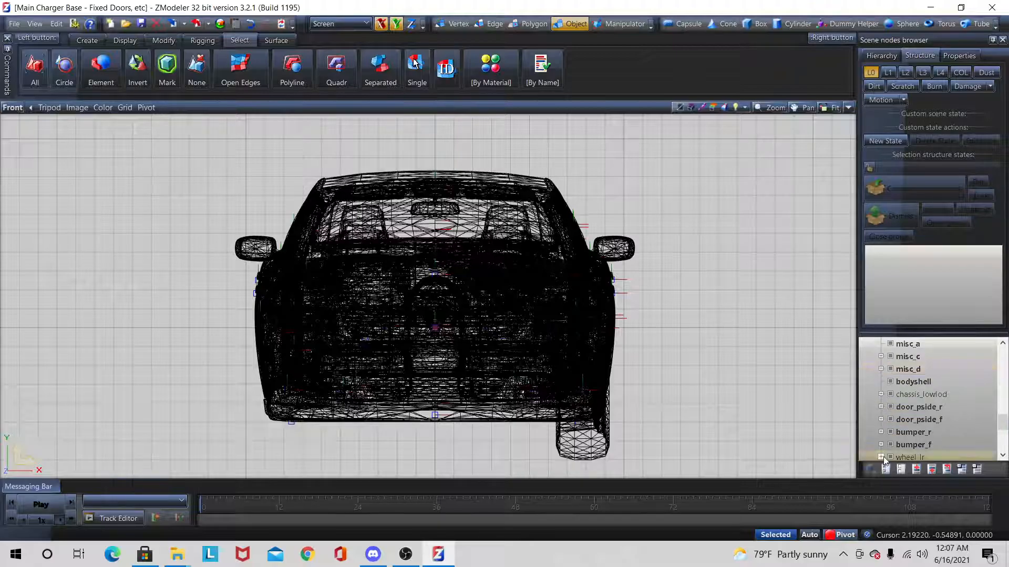
pyautogui.click(880, 444)
pyautogui.scroll(-3, 881, 446)
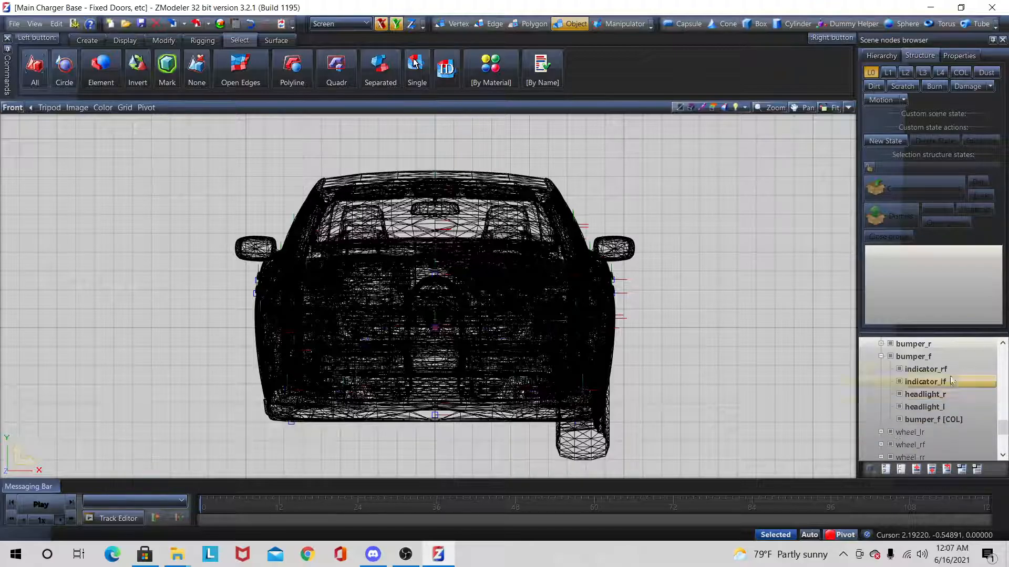
pyautogui.click(894, 476)
pyautogui.click(897, 395)
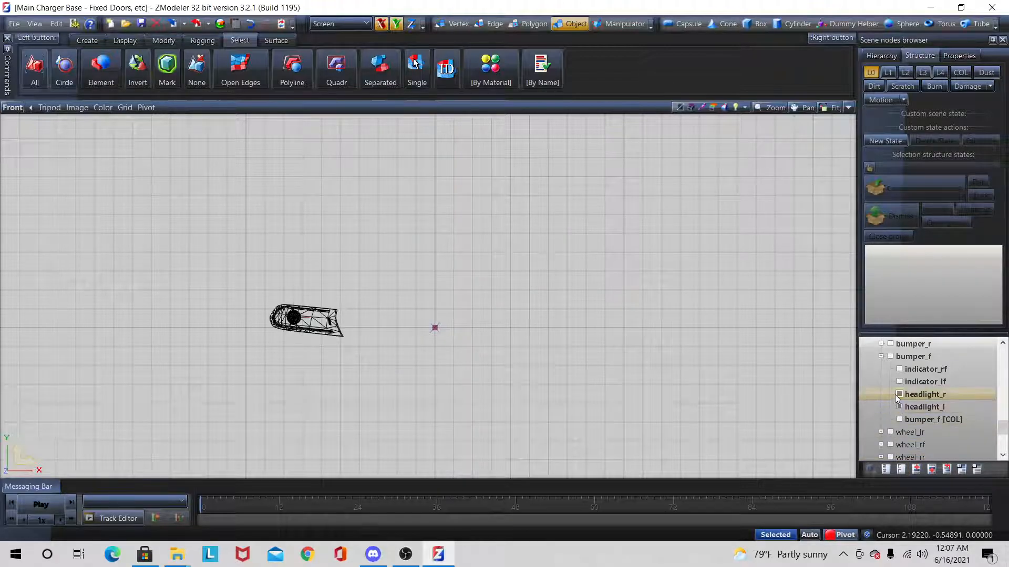
pyautogui.click(899, 408)
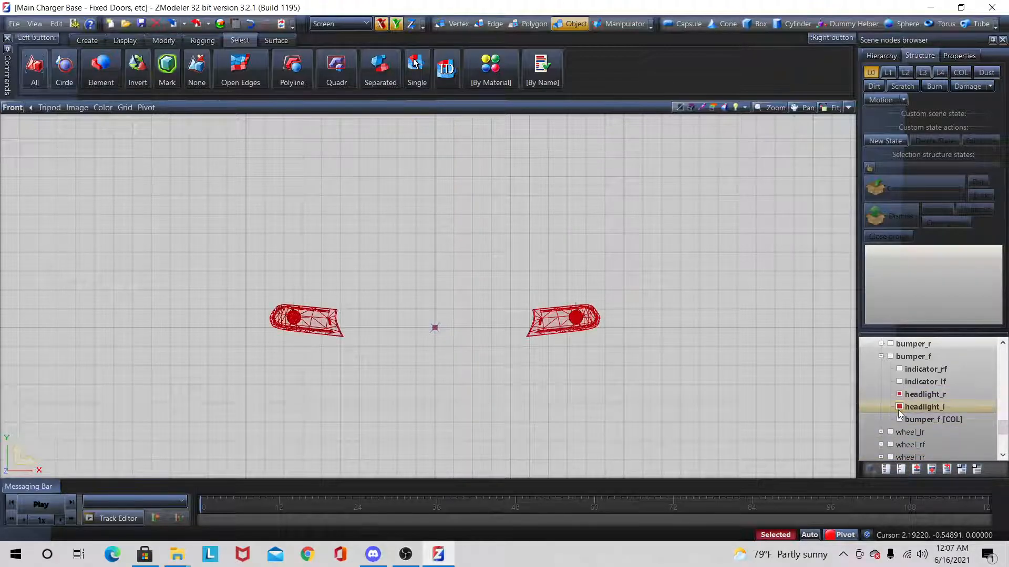
# Step: Box-select both headlights with the Quadr tool and create a copy of each
pyautogui.click(327, 68)
pyautogui.moveTo(200, 245); pyautogui.dragTo(723, 450)
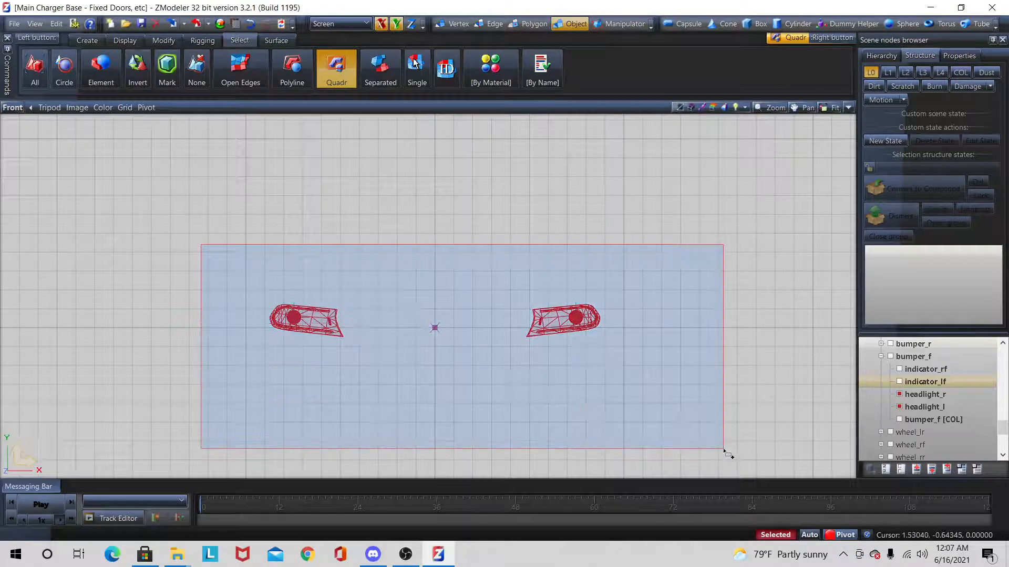
pyautogui.moveTo(723, 450); pyautogui.dragTo(724, 451, button='right')
pyautogui.moveTo(786, 219); pyautogui.dragTo(128, 474, button='right')
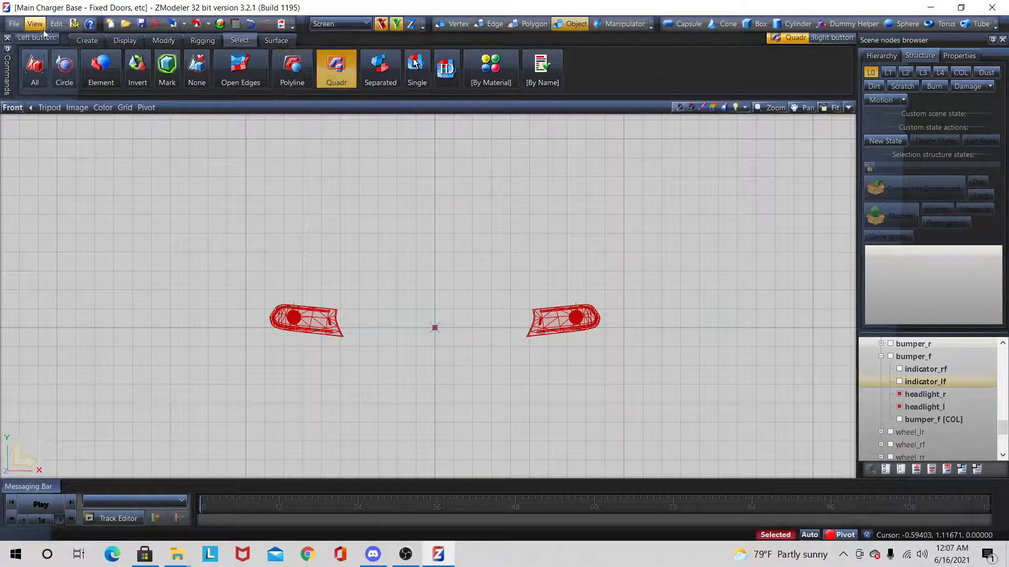
pyautogui.click(85, 40)
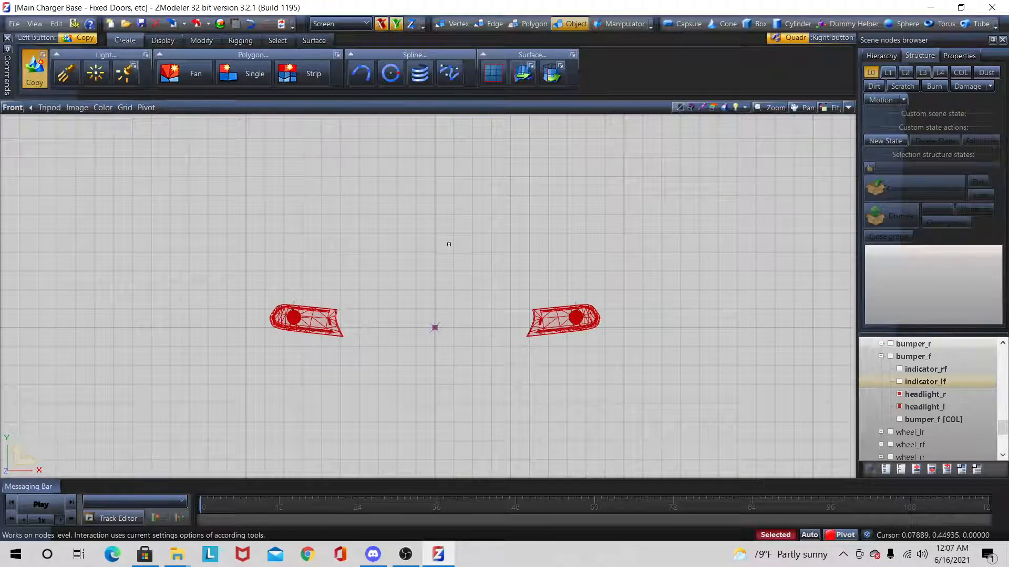
pyautogui.click(417, 283)
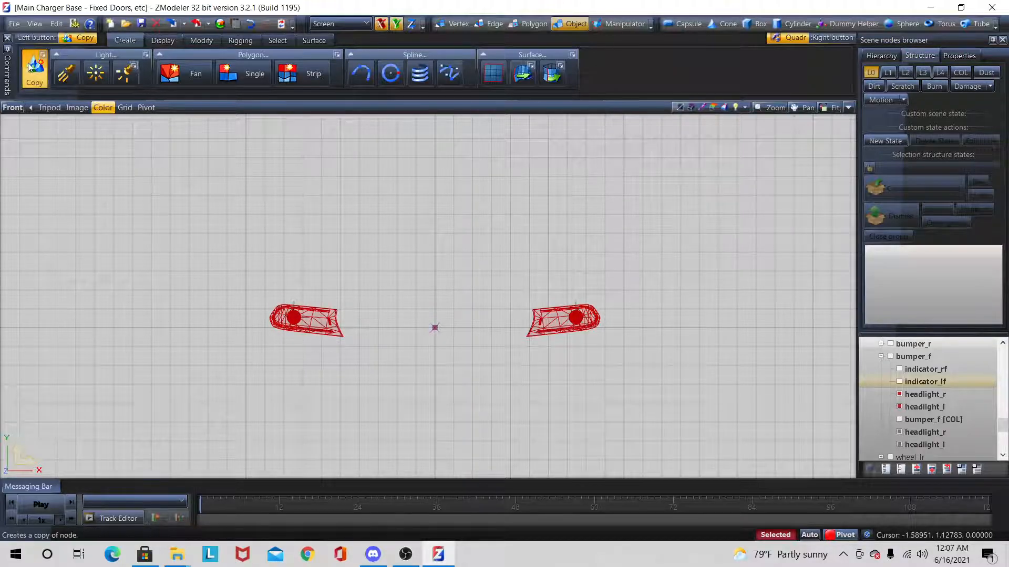
# Step: Move the copied headlight_r and headlight_l out of the chassis hierarchy to the scene root beside police2_hi
pyautogui.click(912, 436)
pyautogui.keyDown('ctrl'); pyautogui.click(915, 446); pyautogui.keyUp('ctrl')
pyautogui.rightClick(915, 446)
pyautogui.moveTo(940, 422)
pyautogui.click(883, 423)
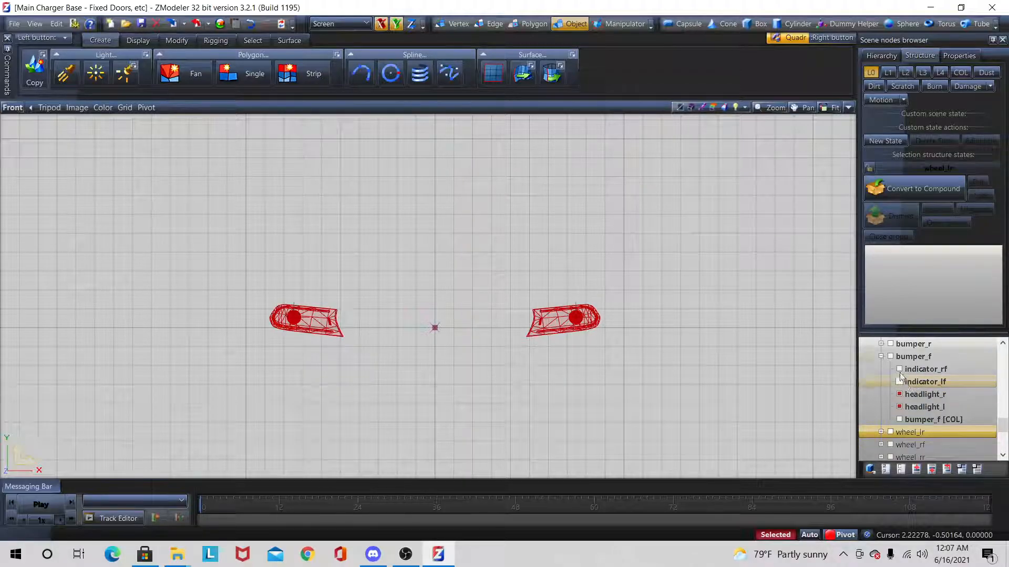
pyautogui.scroll(15, 883, 362)
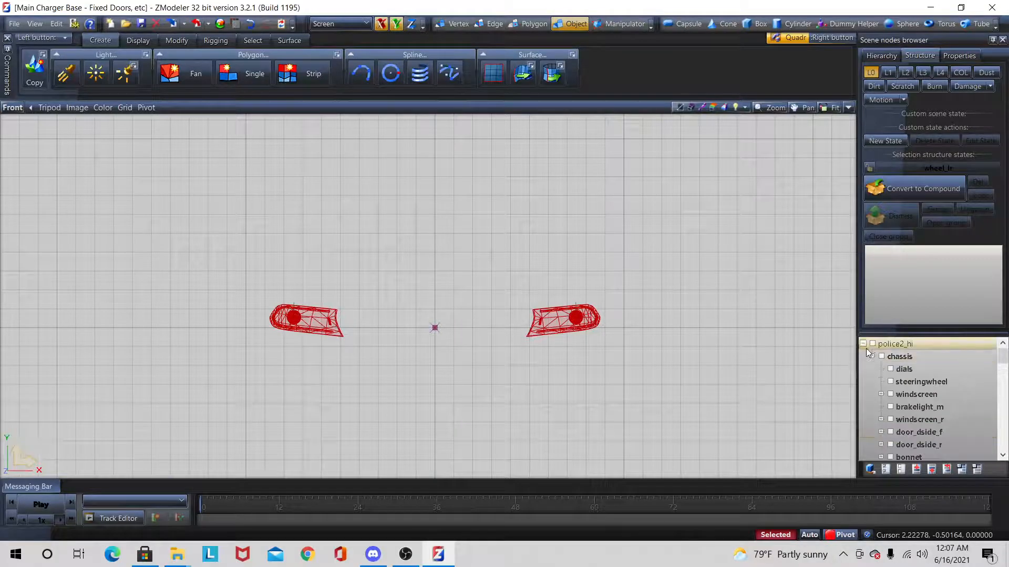
pyautogui.click(863, 344)
pyautogui.moveTo(884, 371); pyautogui.dragTo(889, 346)
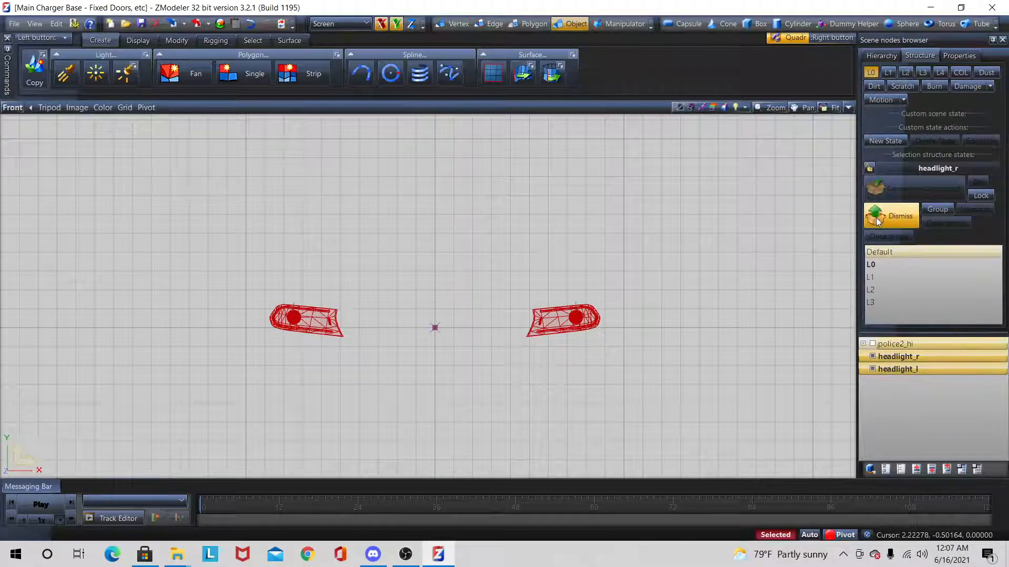
# Step: Dismiss the compound structure of the two copied headlights, hide all objects and expand headlight_l
pyautogui.click(883, 217)
pyautogui.click(900, 469)
pyautogui.press('space')
pyautogui.click(863, 369)
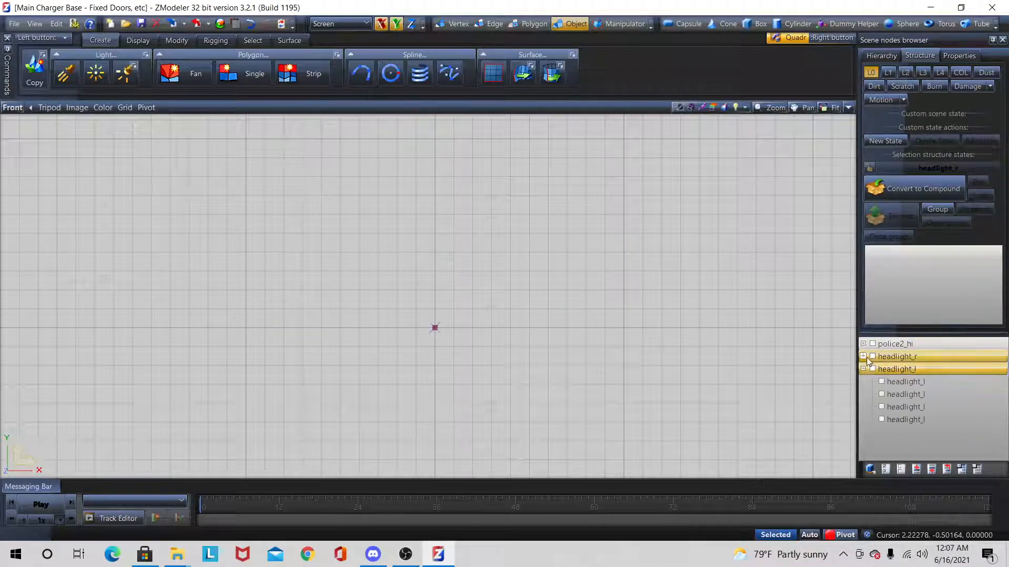
# Step: Delete every child mesh except the first one under both the copied headlight_r and the copied headlight_l
pyautogui.click(863, 357)
pyautogui.click(888, 384)
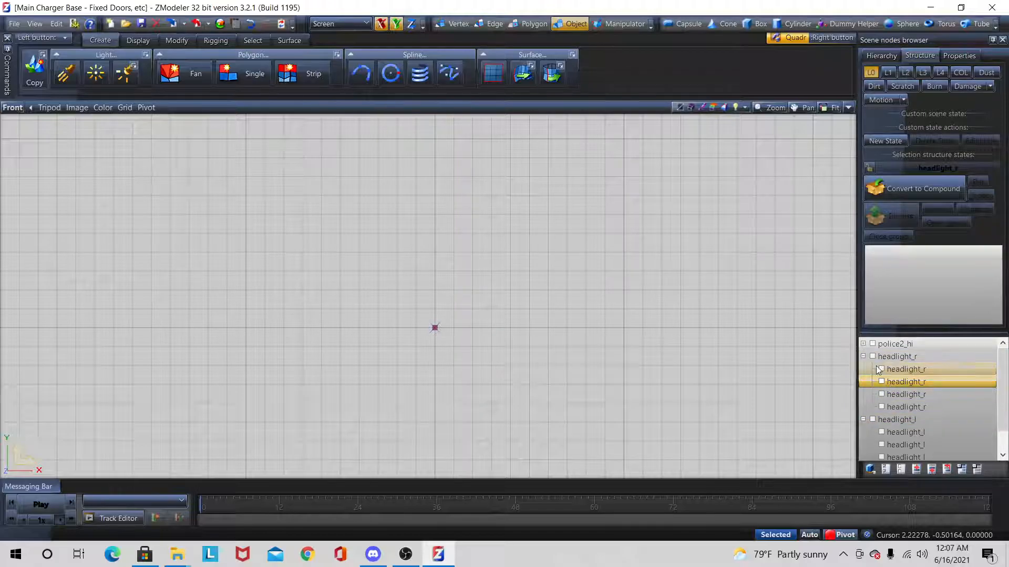
pyautogui.click(893, 369)
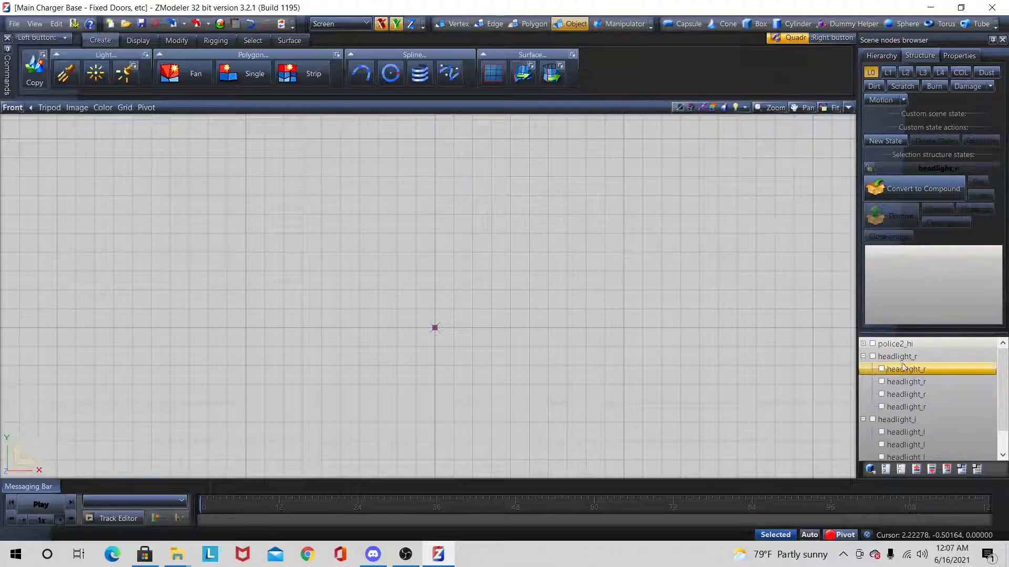
pyautogui.click(905, 383)
pyautogui.keyDown('shift'); pyautogui.click(903, 409); pyautogui.keyUp('shift')
pyautogui.scroll(-1, 903, 399)
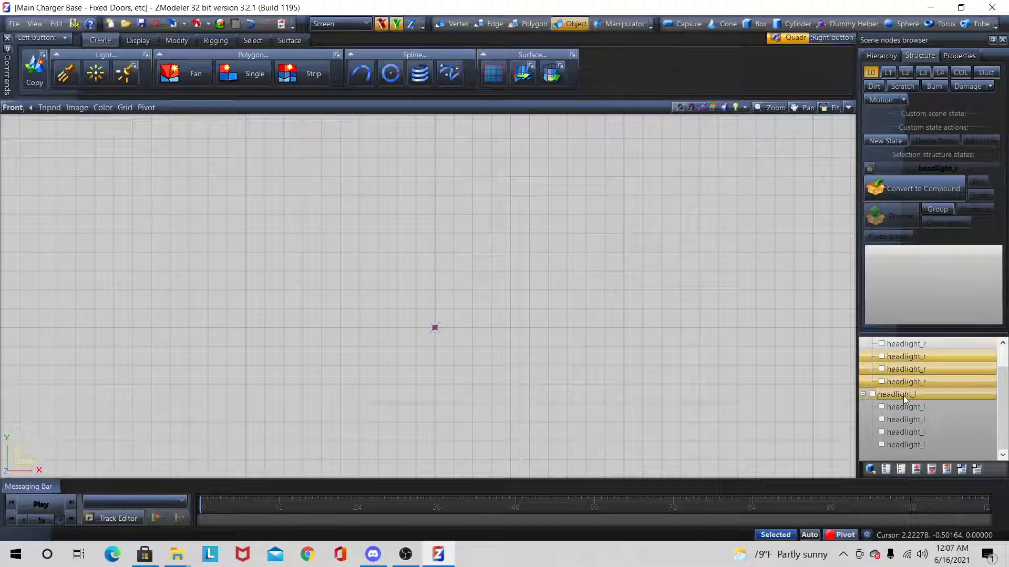
pyautogui.keyDown('shift'); pyautogui.click(901, 443); pyautogui.keyUp('shift')
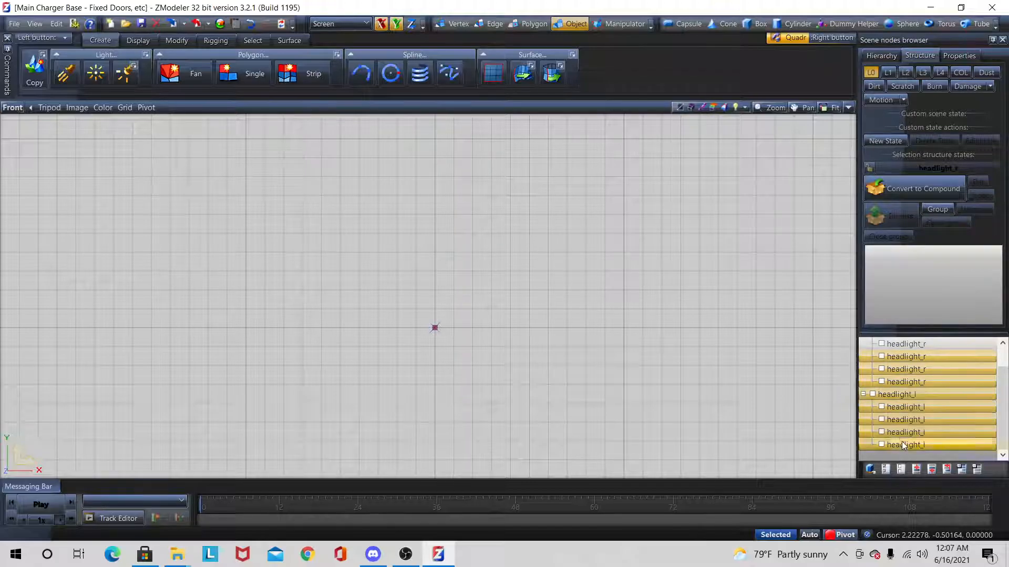
pyautogui.rightClick(901, 393)
pyautogui.moveTo(921, 402)
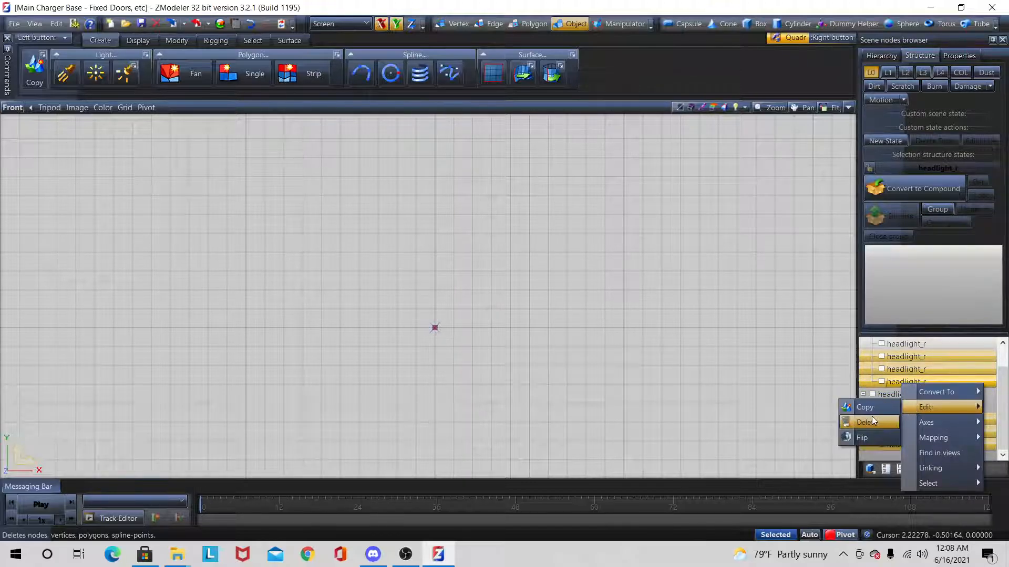
pyautogui.click(872, 416)
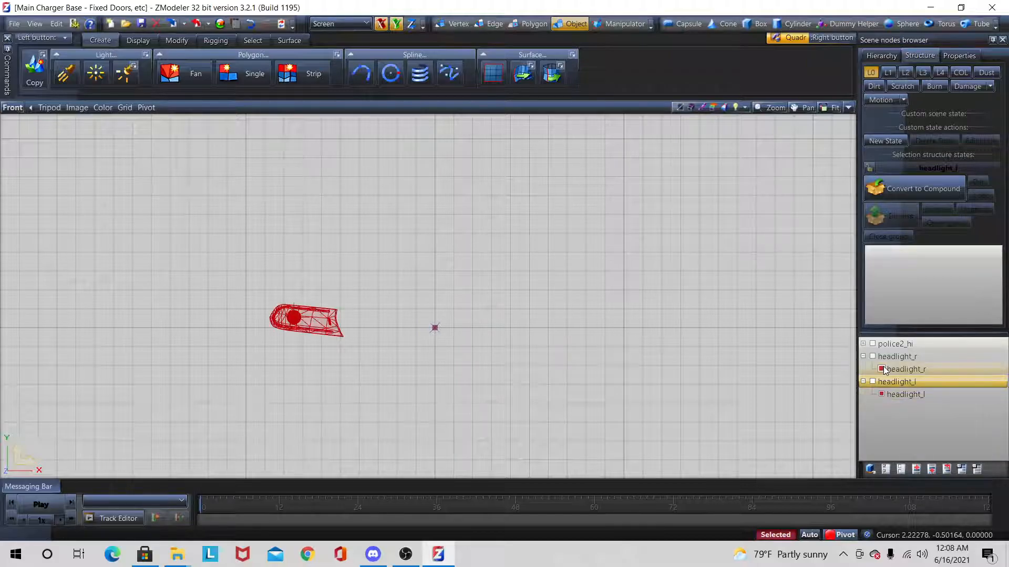
# Step: Show the remaining meshes of the headlight_r and headlight_l copies and switch to polygon-level editing
pyautogui.scroll(1, 456, 298)
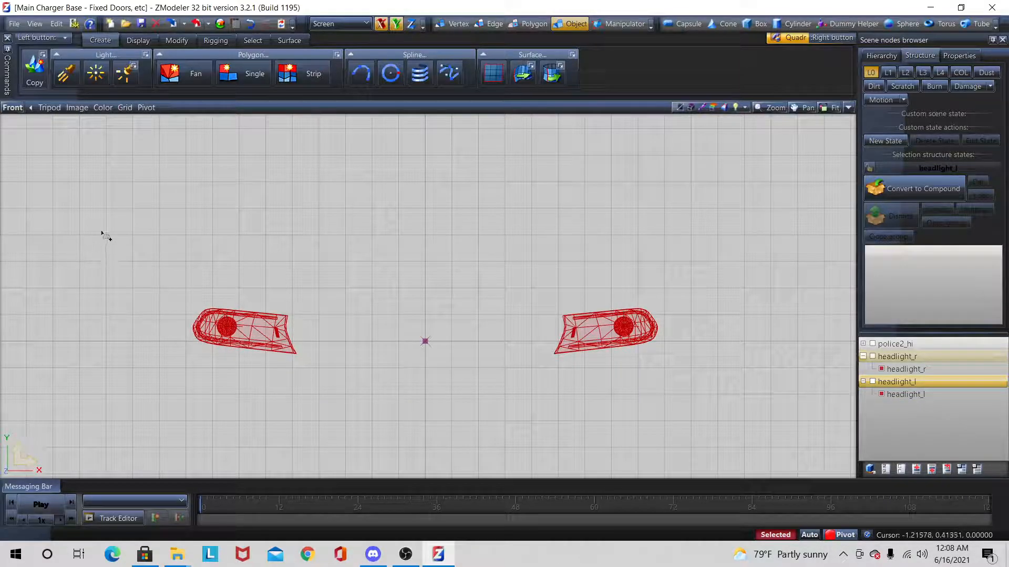
pyautogui.moveTo(88, 213); pyautogui.dragTo(856, 452)
pyautogui.moveTo(1007, 452); pyautogui.dragTo(1004, 467, button='right')
pyautogui.click(529, 24)
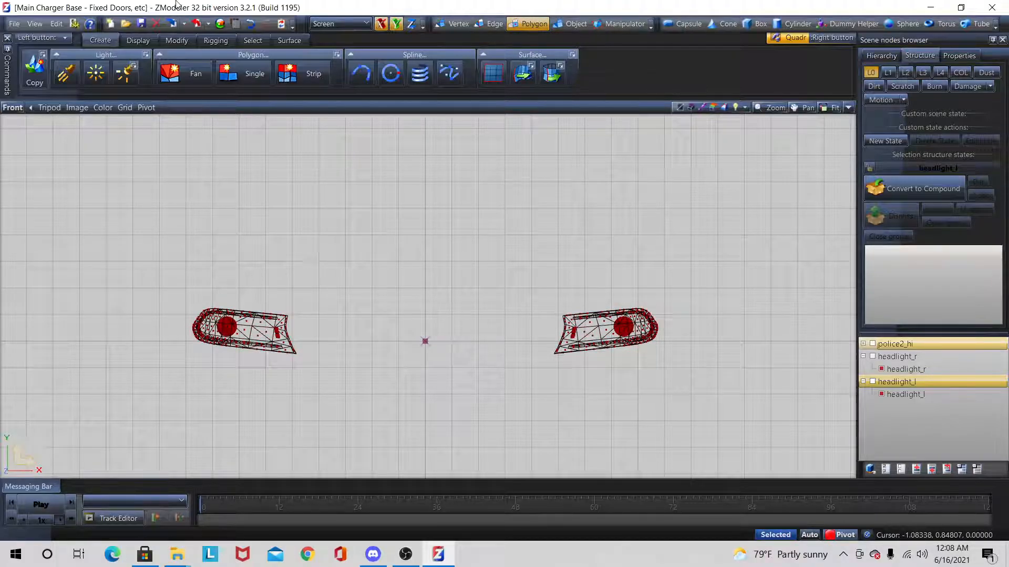
pyautogui.click(140, 43)
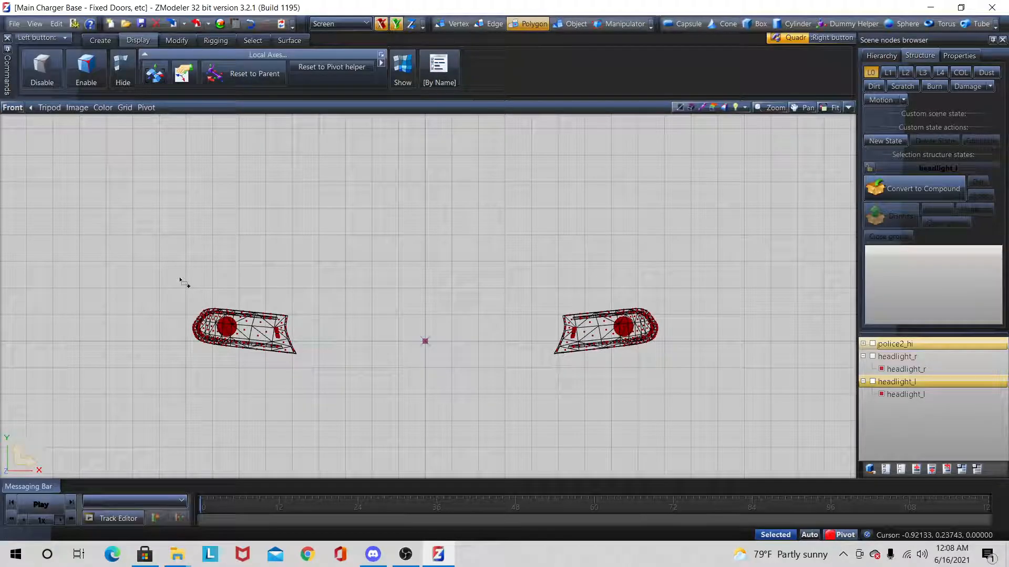
pyautogui.moveTo(136, 181); pyautogui.dragTo(854, 443)
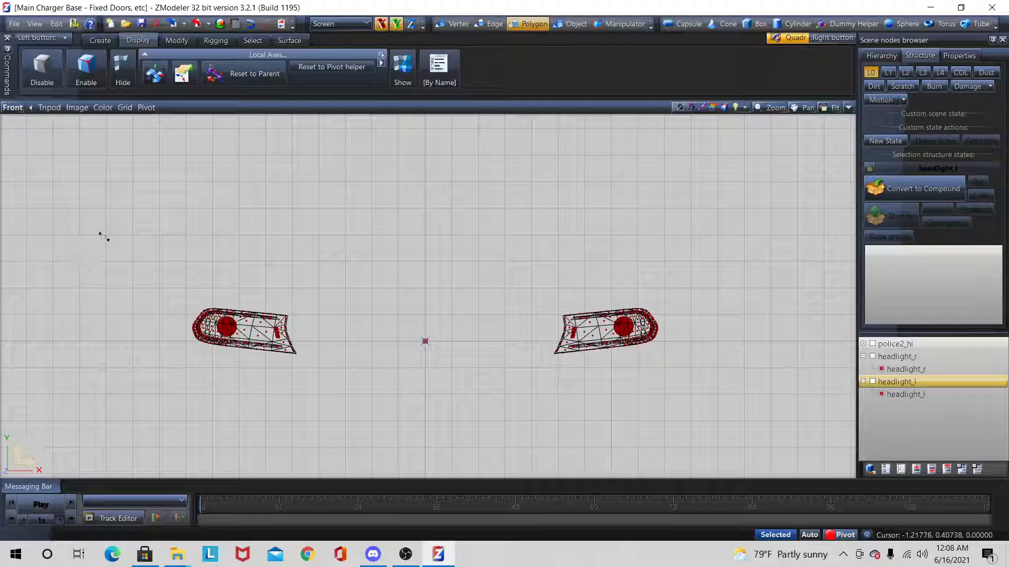
# Step: Select the headlight polygons that use the first vehicle_generic_glasswindows3 material and hide them
pyautogui.click(252, 38)
pyautogui.click(499, 66)
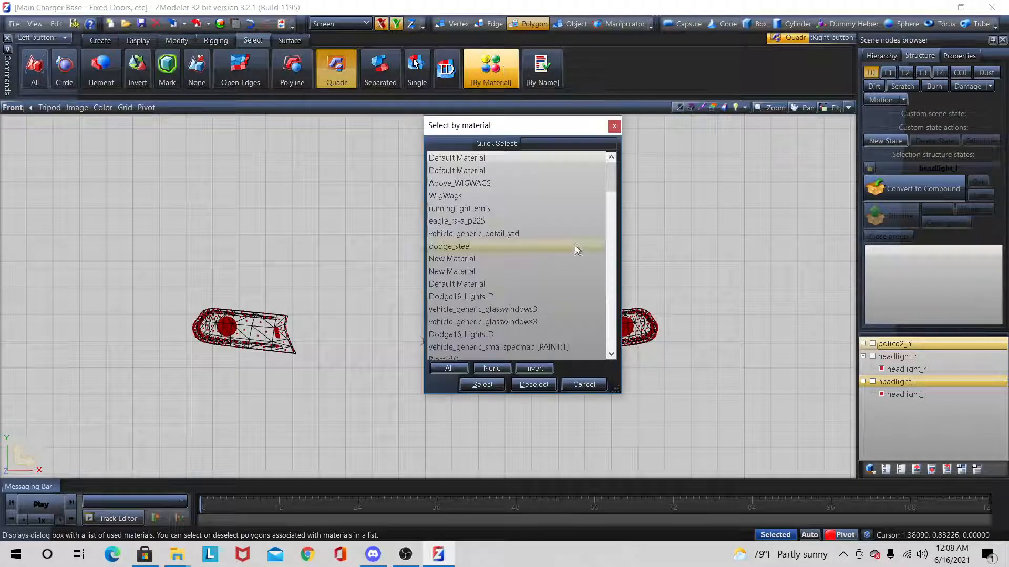
pyautogui.click(468, 311)
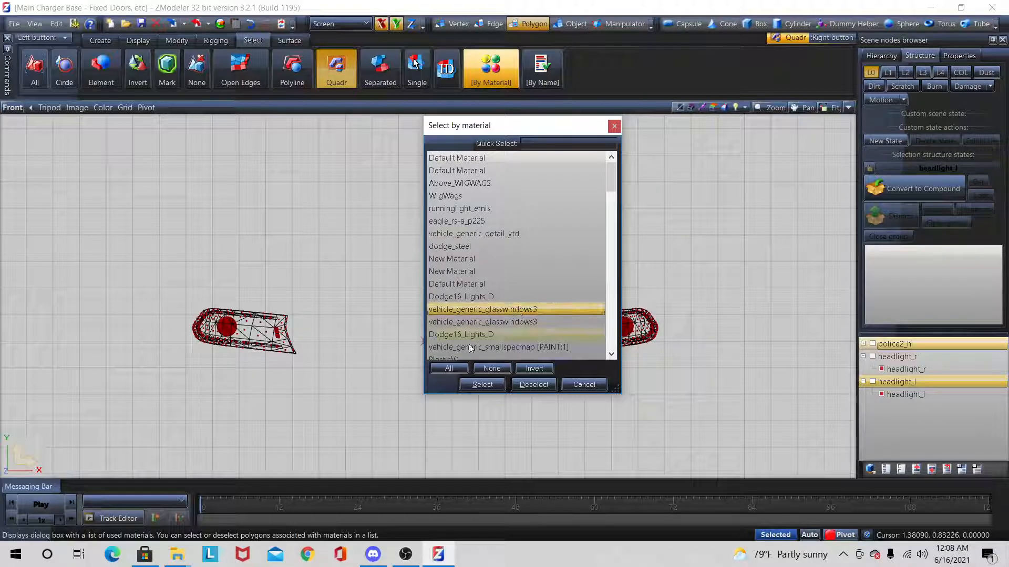
pyautogui.click(482, 384)
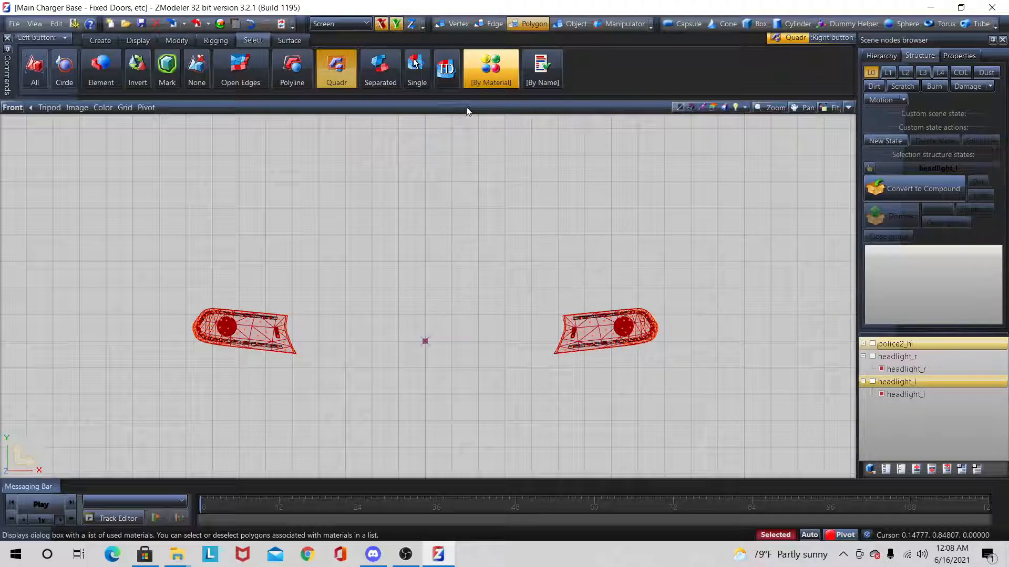
pyautogui.press('Delete')
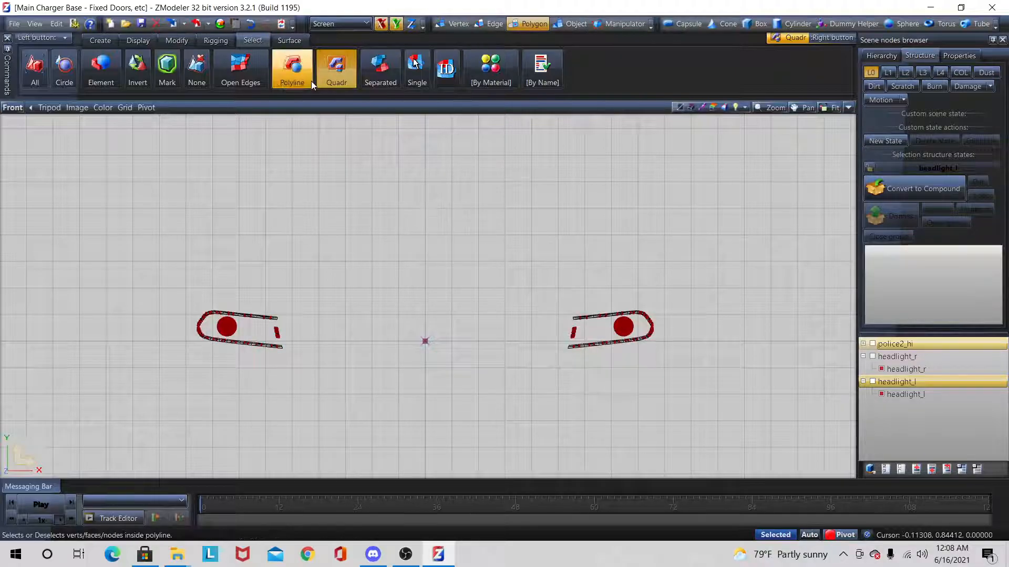
# Step: Select all remaining inner lamp and trim polygons of both headlights with the Quadr tool and delete them
pyautogui.click(333, 83)
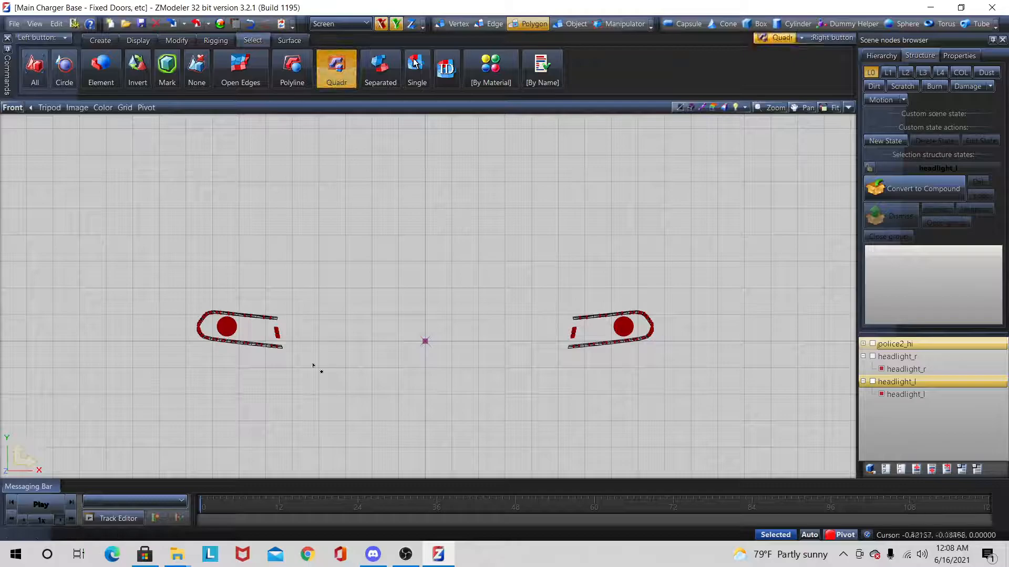
pyautogui.moveTo(135, 279); pyautogui.dragTo(824, 406)
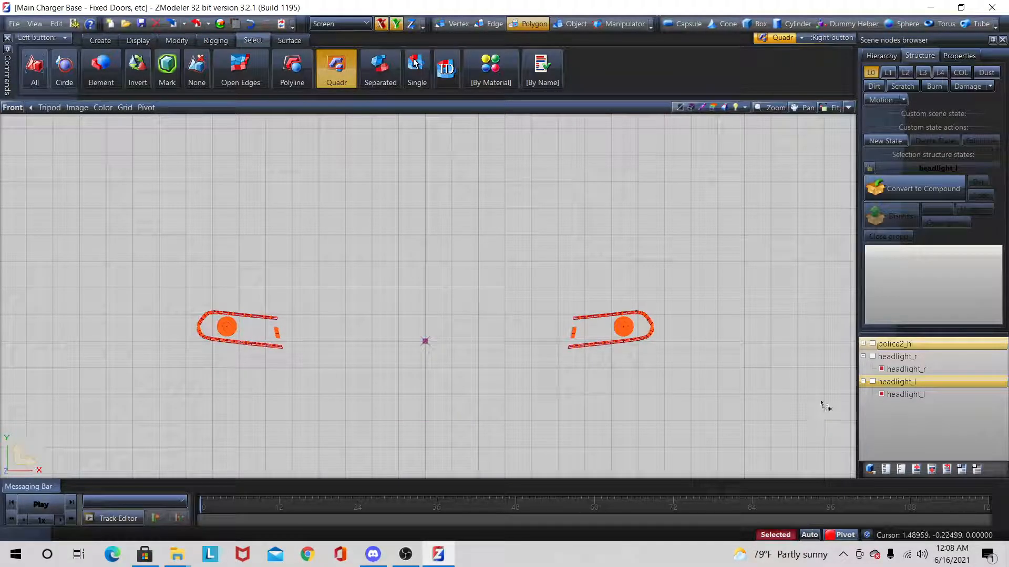
pyautogui.press('Delete')
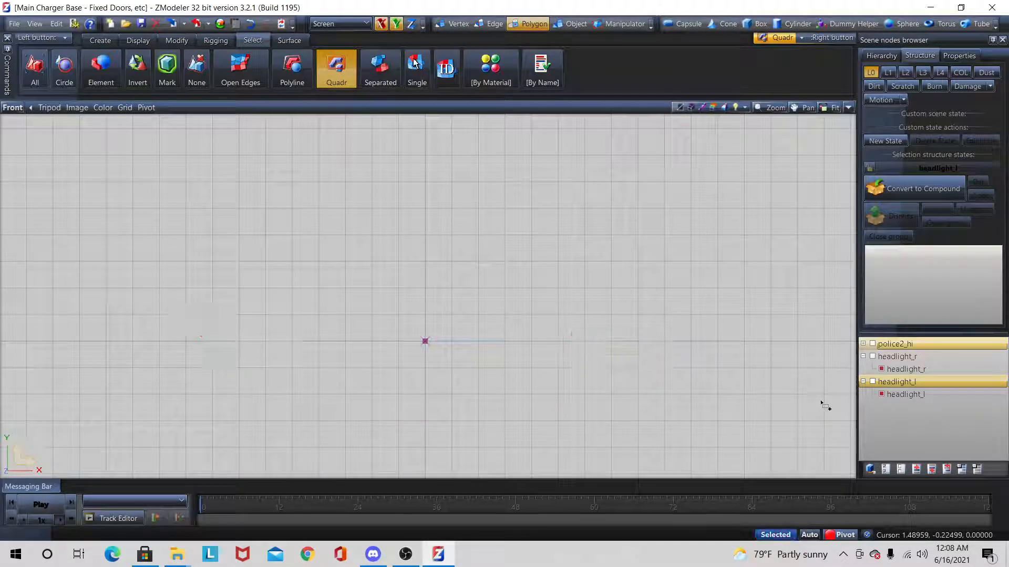
# Step: Unhide the glass polygons of both headlight copies using the Show tool
pyautogui.click(137, 40)
pyautogui.click(396, 76)
pyautogui.moveTo(21, 205); pyautogui.dragTo(853, 478)
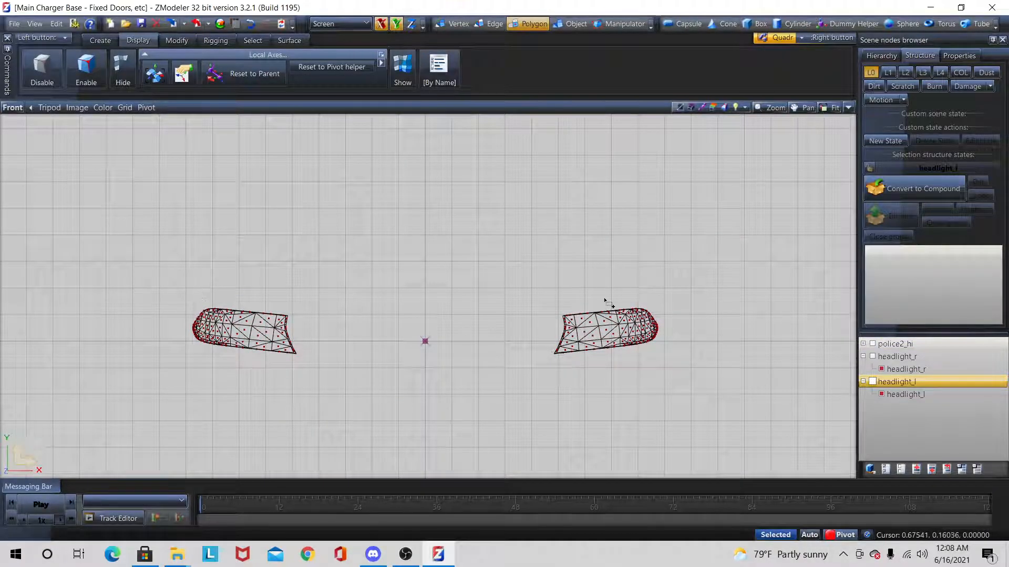
pyautogui.click(893, 357)
pyautogui.click(926, 358)
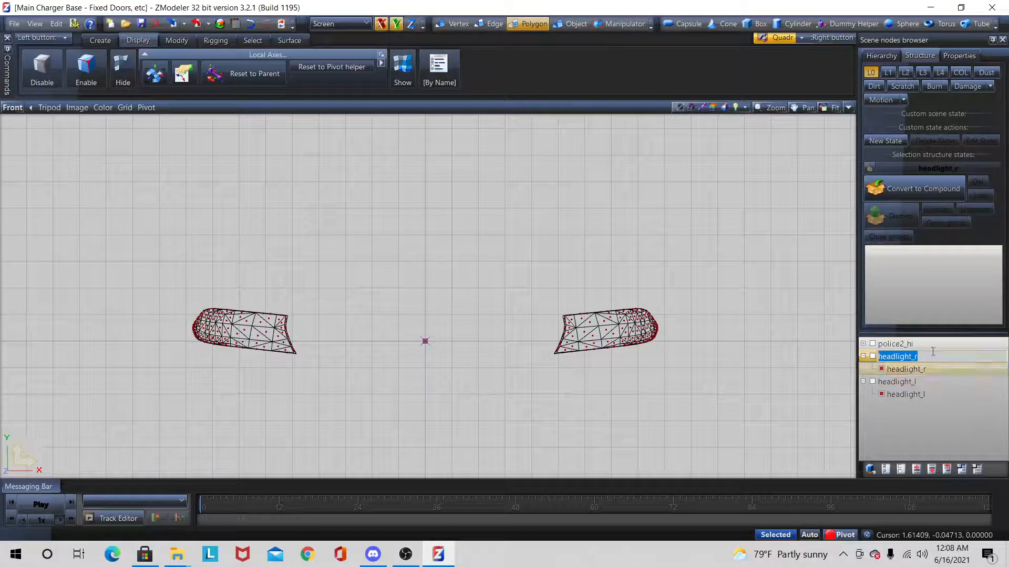
pyautogui.click(912, 383)
pyautogui.click(926, 447)
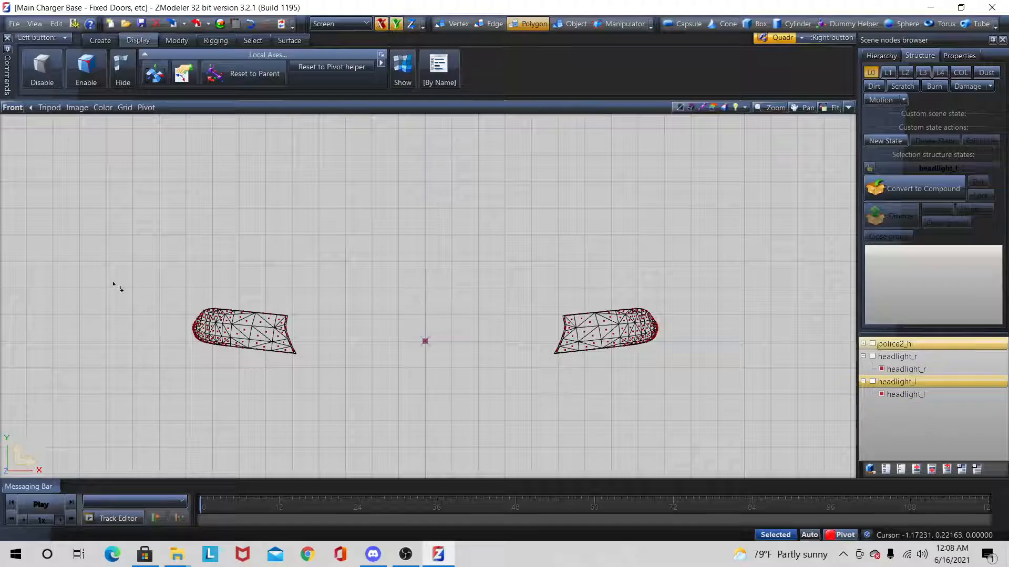
pyautogui.click(903, 360)
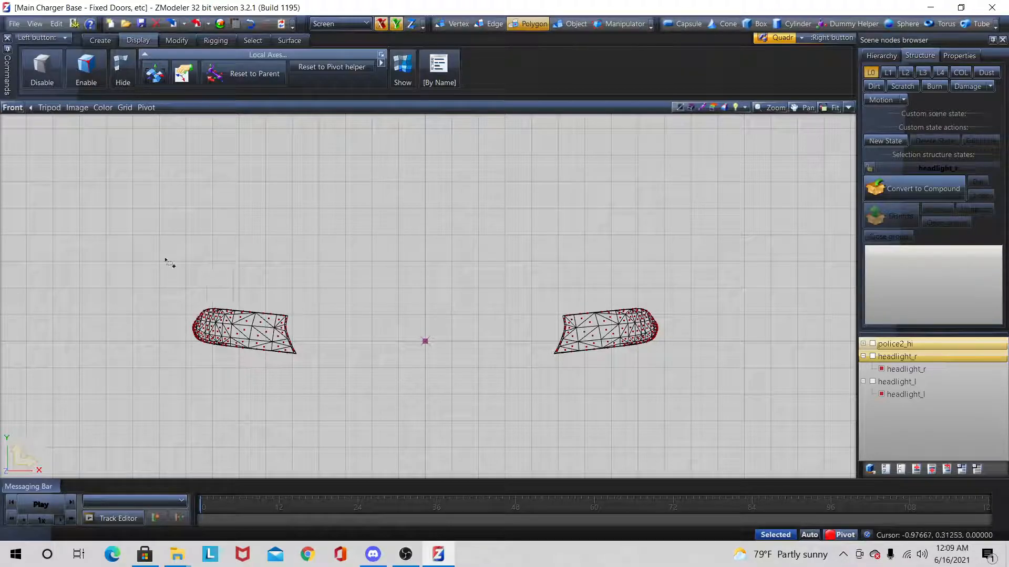
# Step: Select all polygons of both headlight copies and assign the WigWags material to them
pyautogui.moveTo(126, 244); pyautogui.dragTo(685, 414)
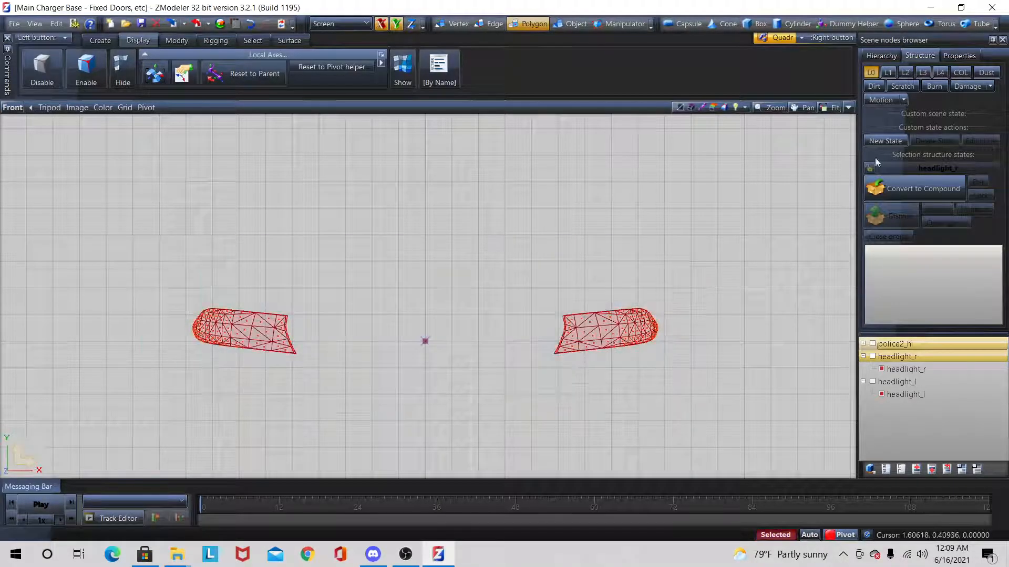
pyautogui.click(958, 55)
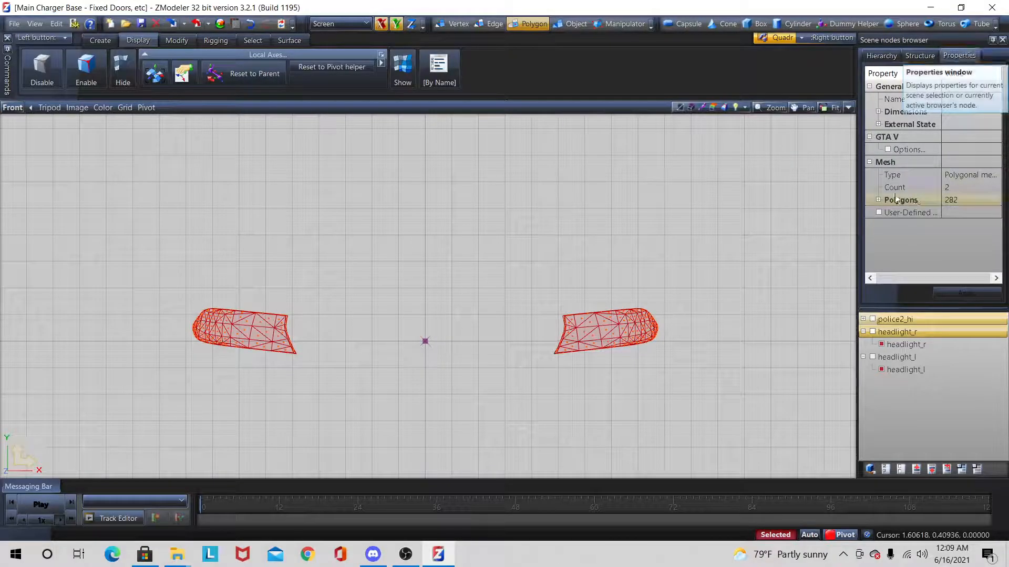
pyautogui.click(879, 200)
pyautogui.click(949, 225)
pyautogui.moveTo(999, 481); pyautogui.dragTo(999, 266)
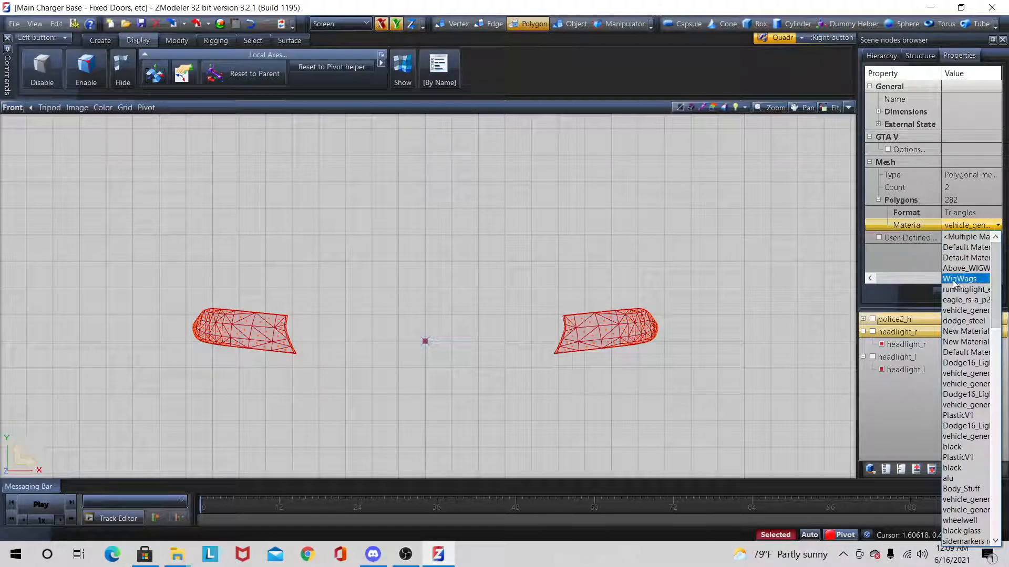
pyautogui.click(969, 279)
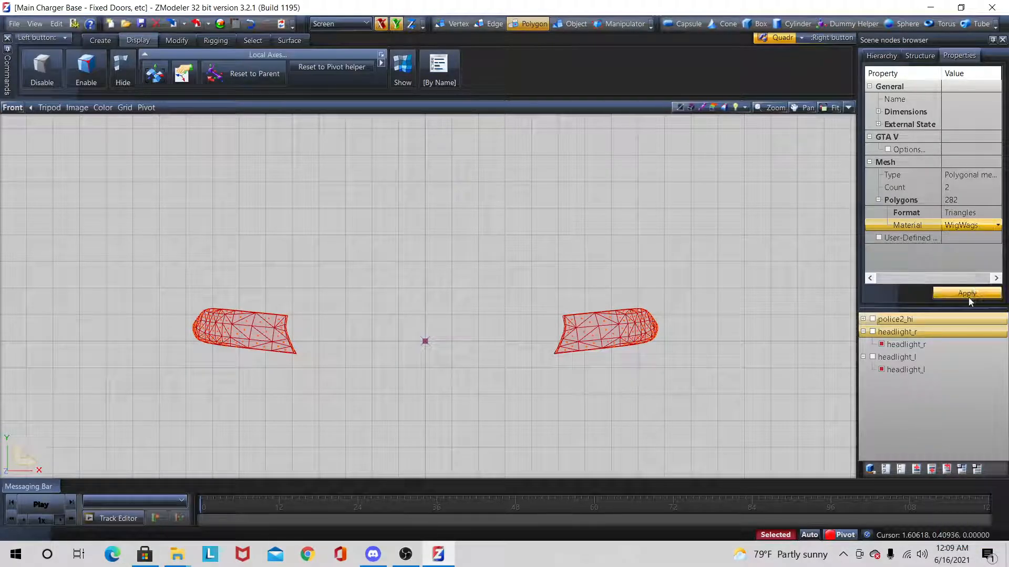
pyautogui.click(966, 293)
pyautogui.moveTo(167, 450); pyautogui.dragTo(157, 452, button='right')
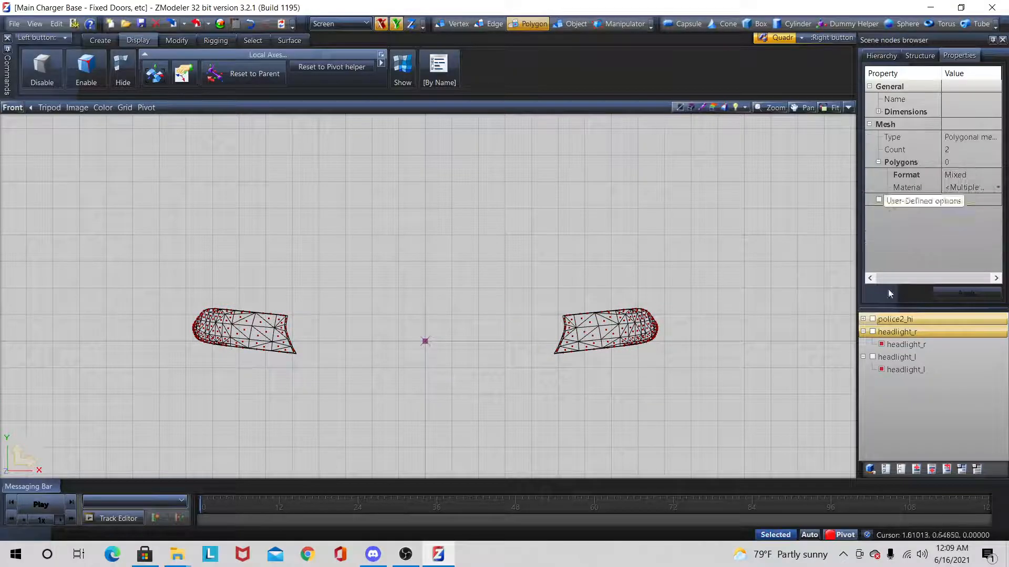
# Step: Hide all objects and expand police2_hi down to the parts of bumper_f
pyautogui.click(900, 469)
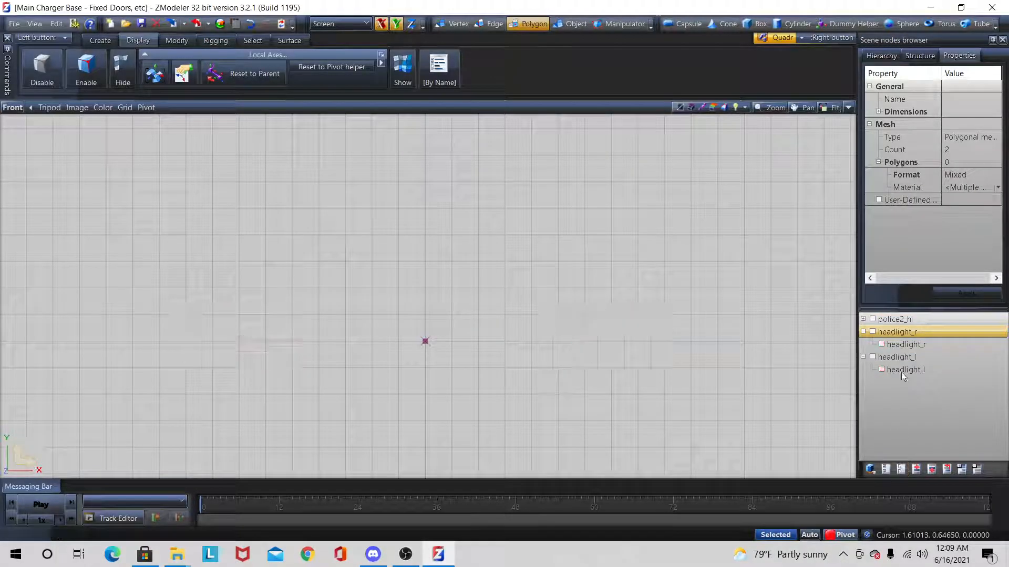
pyautogui.click(863, 318)
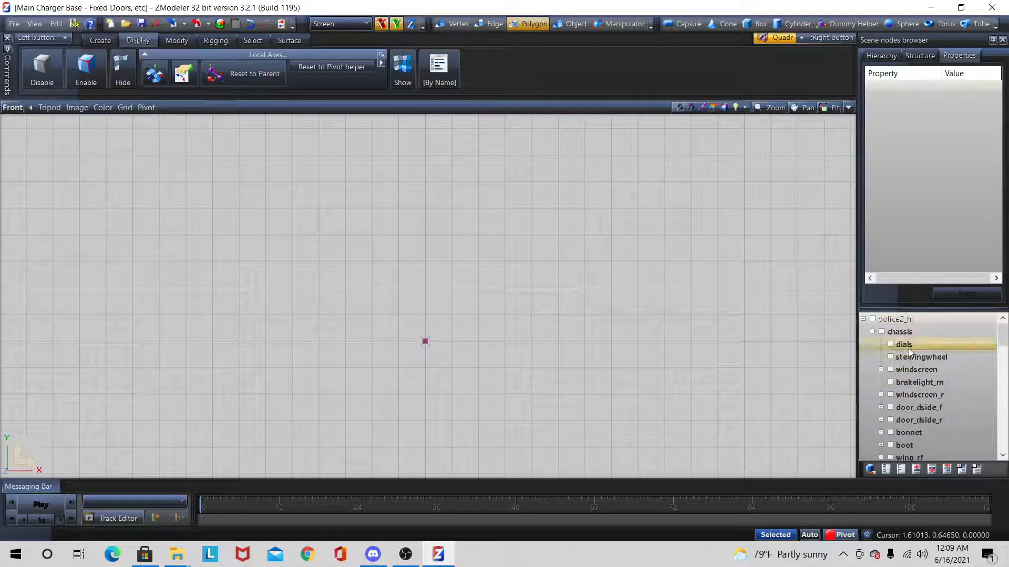
pyautogui.scroll(-5, 910, 348)
pyautogui.scroll(-5, 910, 347)
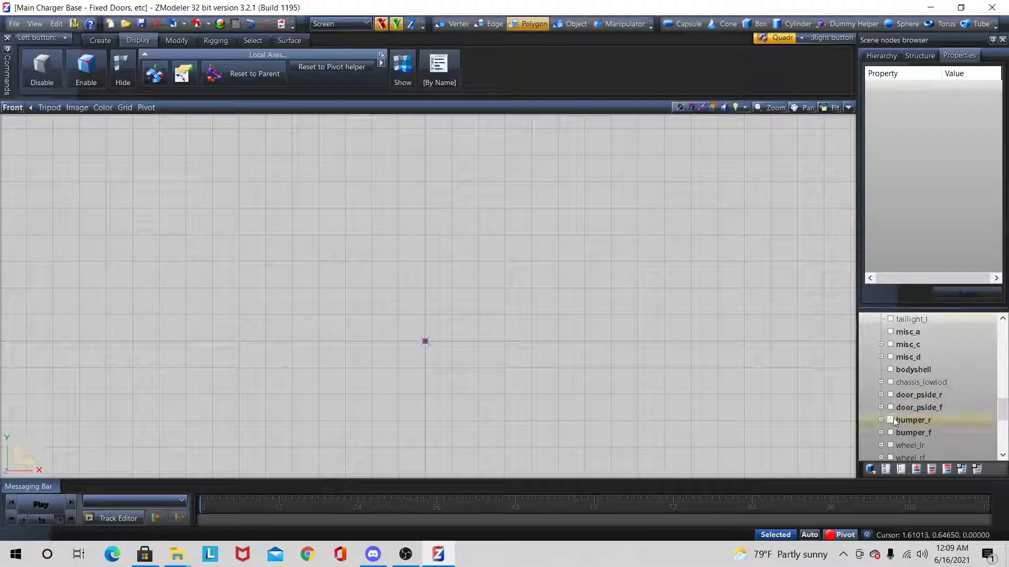
pyautogui.scroll(-1, 894, 419)
pyautogui.click(881, 395)
pyautogui.scroll(-1, 907, 396)
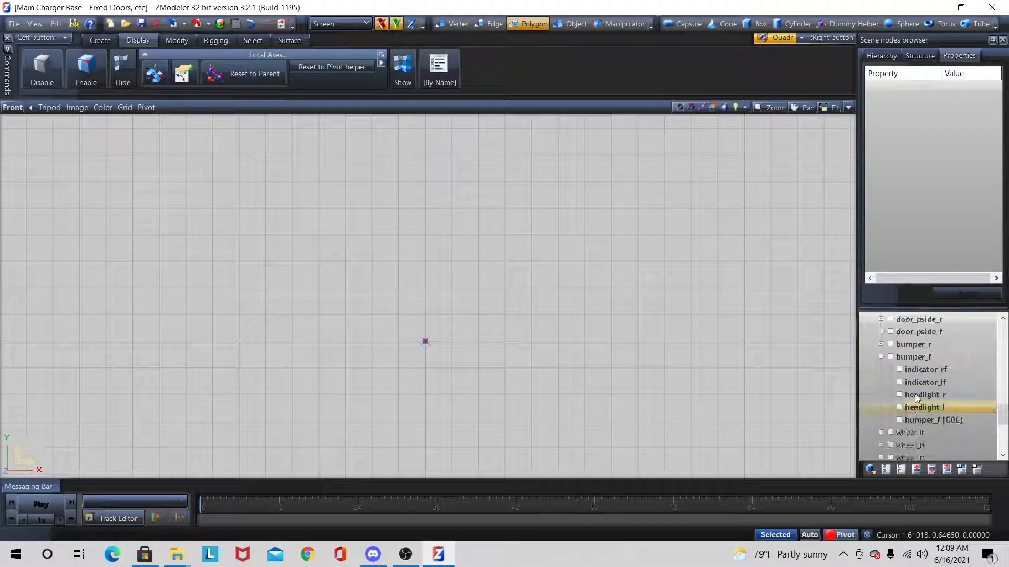
# Step: Dismiss the compound structure of indicator_rf and indicator_lf under bumper_f and expand both into their child meshes
pyautogui.click(919, 56)
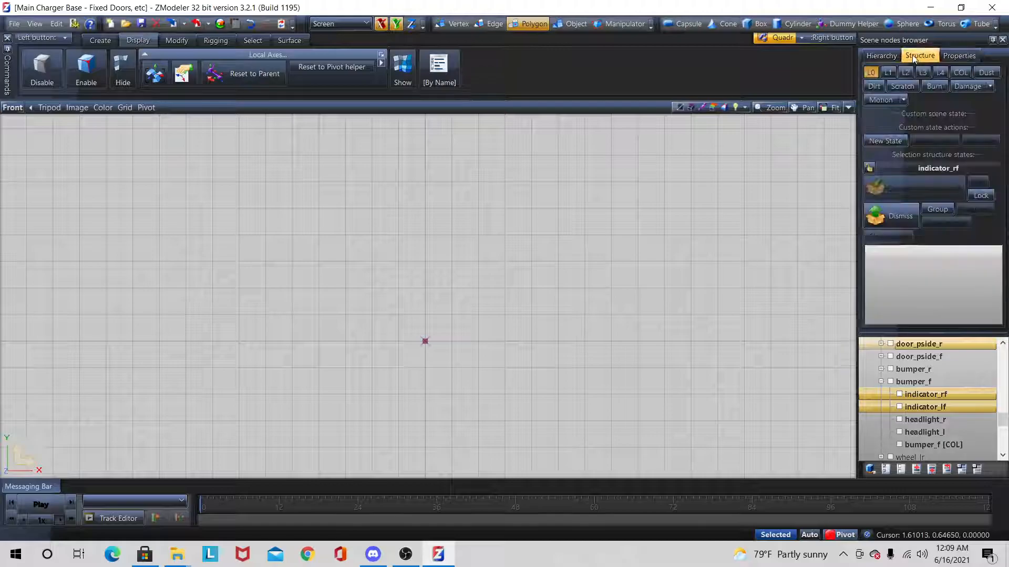
pyautogui.click(884, 226)
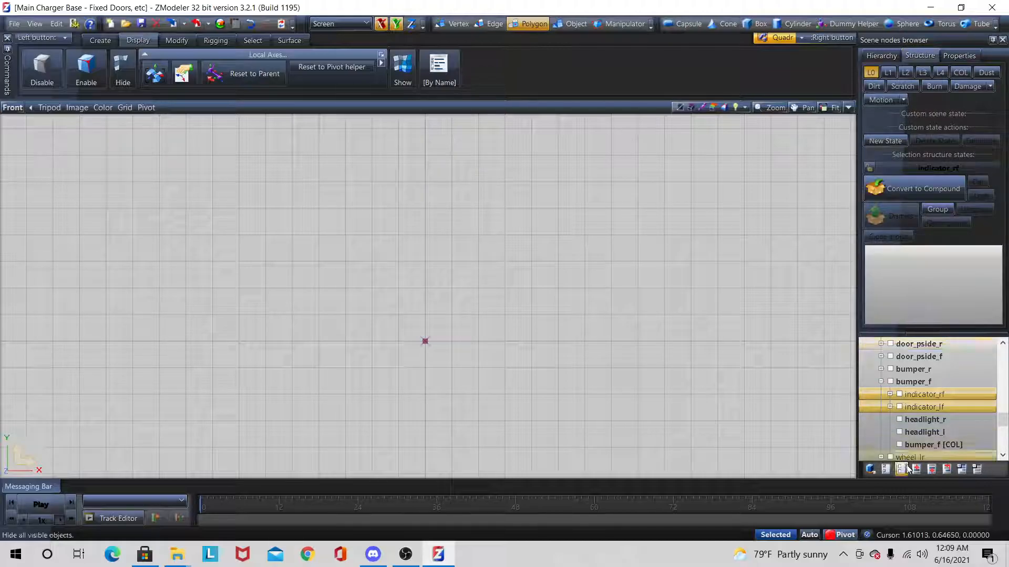
pyautogui.click(890, 394)
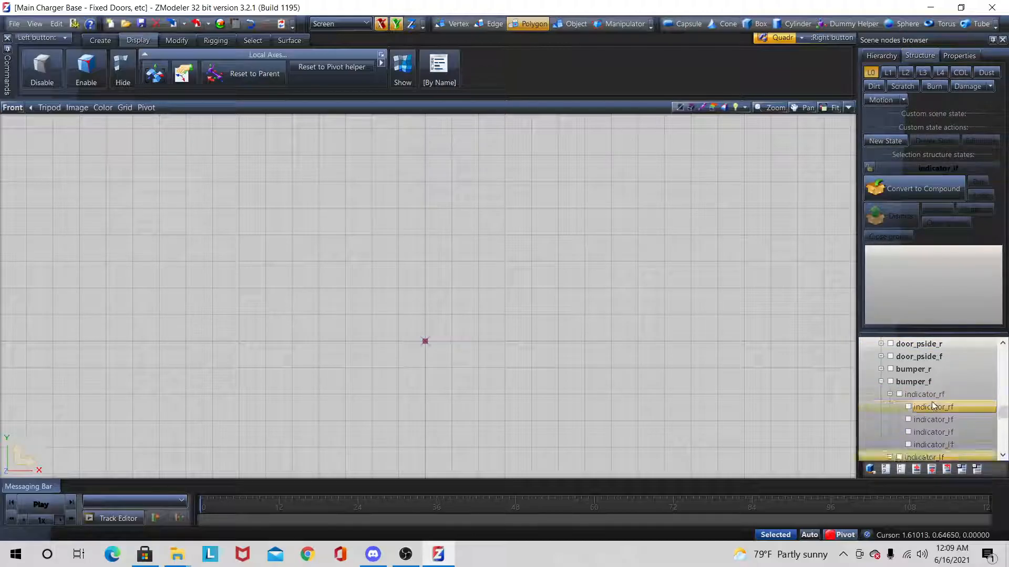
pyautogui.scroll(-2, 927, 436)
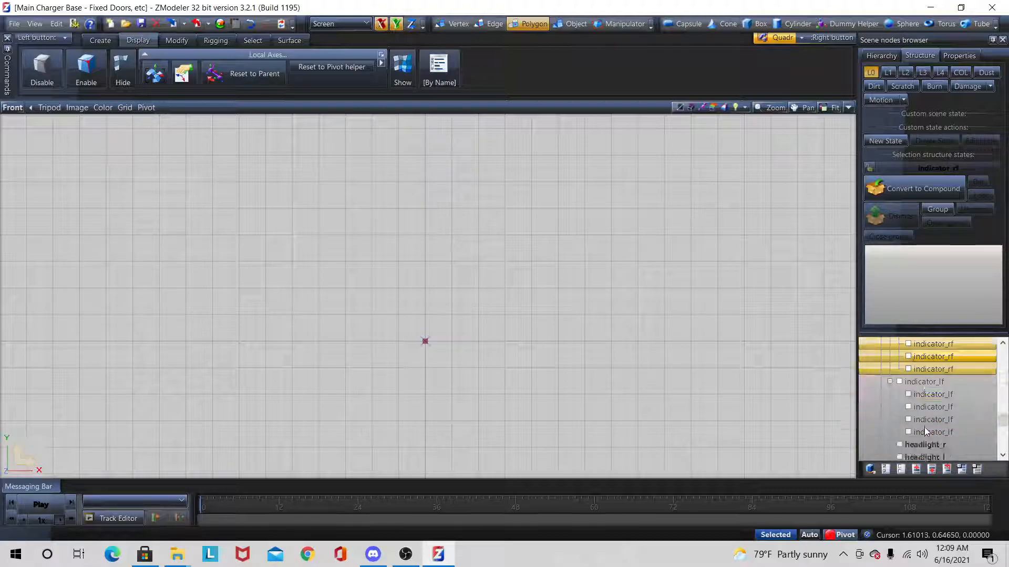
pyautogui.click(914, 395)
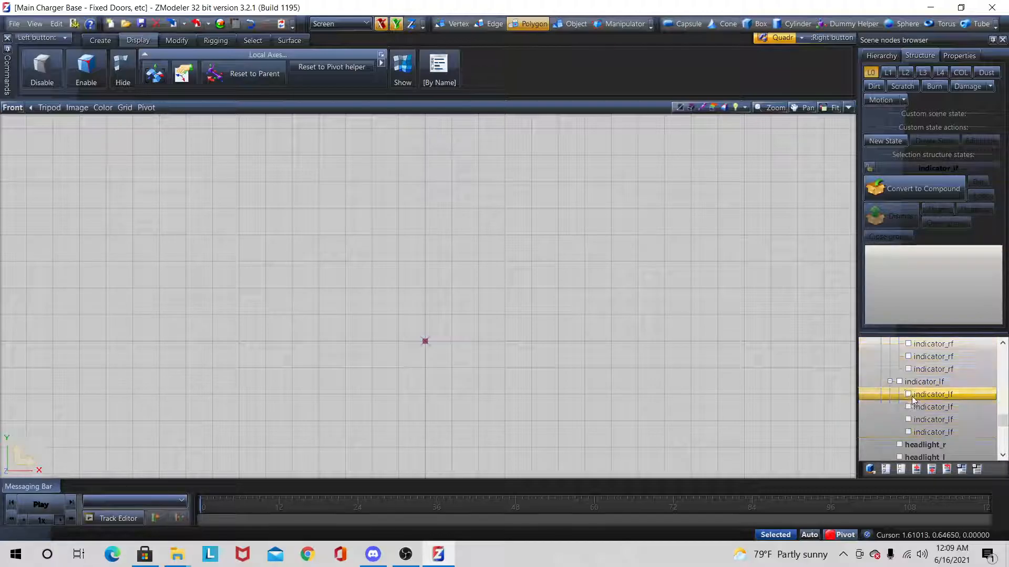
# Step: Make all child meshes of indicator_lf and indicator_rf visible
pyautogui.keyDown('shift'); pyautogui.click(922, 431); pyautogui.keyUp('shift')
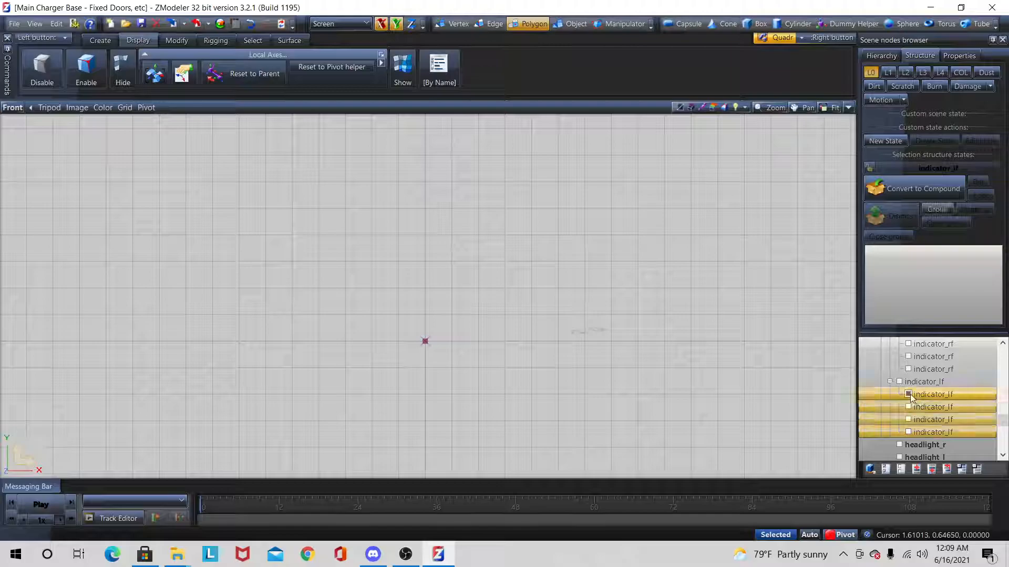
pyautogui.click(909, 395)
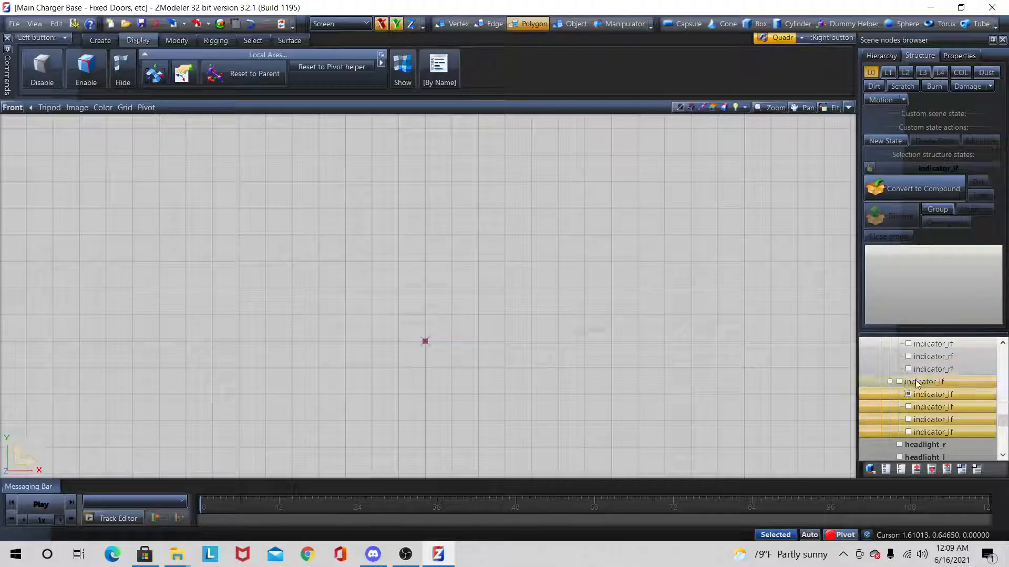
pyautogui.click(921, 368)
pyautogui.scroll(1, 920, 368)
pyautogui.keyDown('shift'); pyautogui.click(920, 369); pyautogui.keyUp('shift')
pyautogui.click(908, 369)
# Step: Select all indicator_rf and indicator_lf meshes in object mode and assign them the Above_WIGW… material
pyautogui.moveTo(668, 289); pyautogui.dragTo(223, 417, button='right')
pyautogui.click(570, 24)
pyautogui.moveTo(806, 318); pyautogui.dragTo(136, 471, button='right')
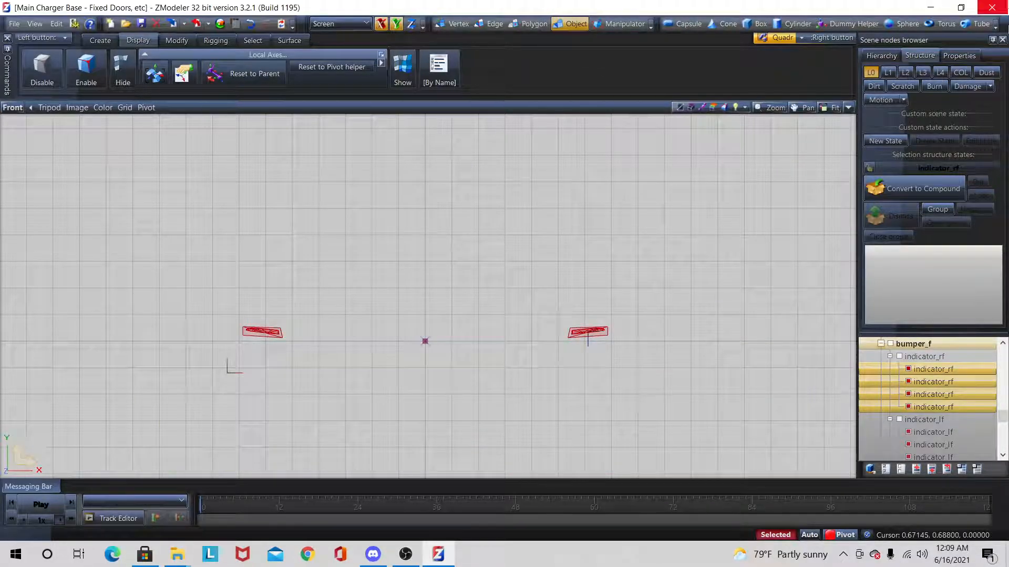
pyautogui.click(959, 57)
pyautogui.scroll(-1, 894, 260)
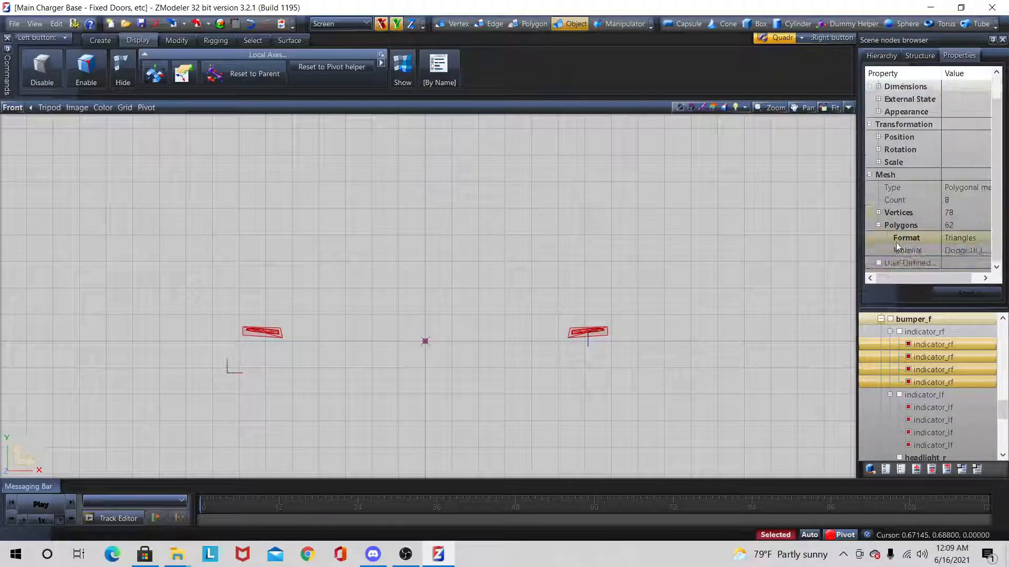
pyautogui.click(986, 251)
pyautogui.moveTo(985, 283); pyautogui.dragTo(979, 54)
pyautogui.click(947, 39)
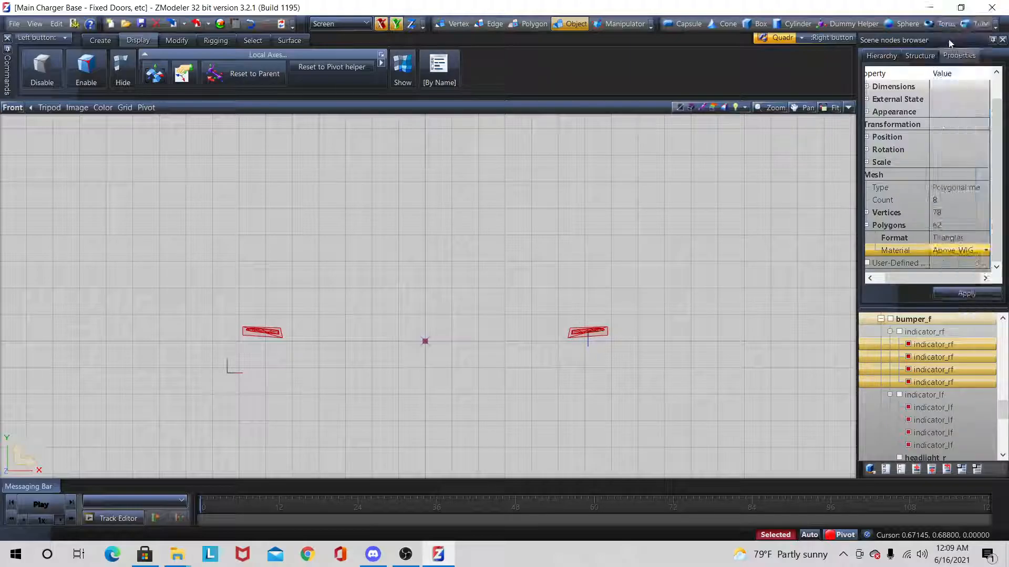
pyautogui.click(956, 292)
pyautogui.moveTo(751, 274); pyautogui.dragTo(17, 442)
# Step: Convert indicator_rf to a compound and assign its four child meshes to states L0 through L3
pyautogui.click(924, 331)
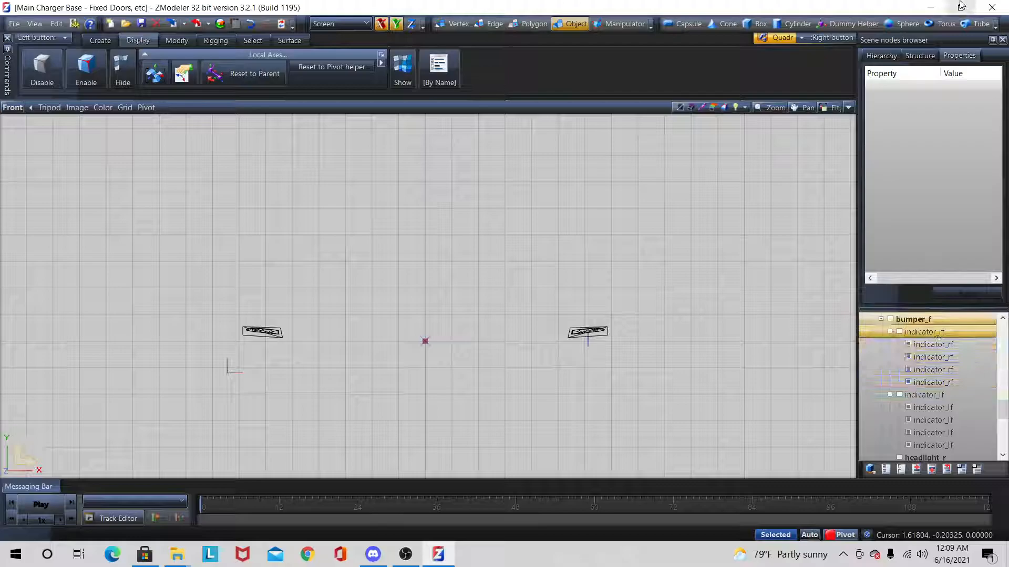
pyautogui.click(919, 55)
pyautogui.click(881, 169)
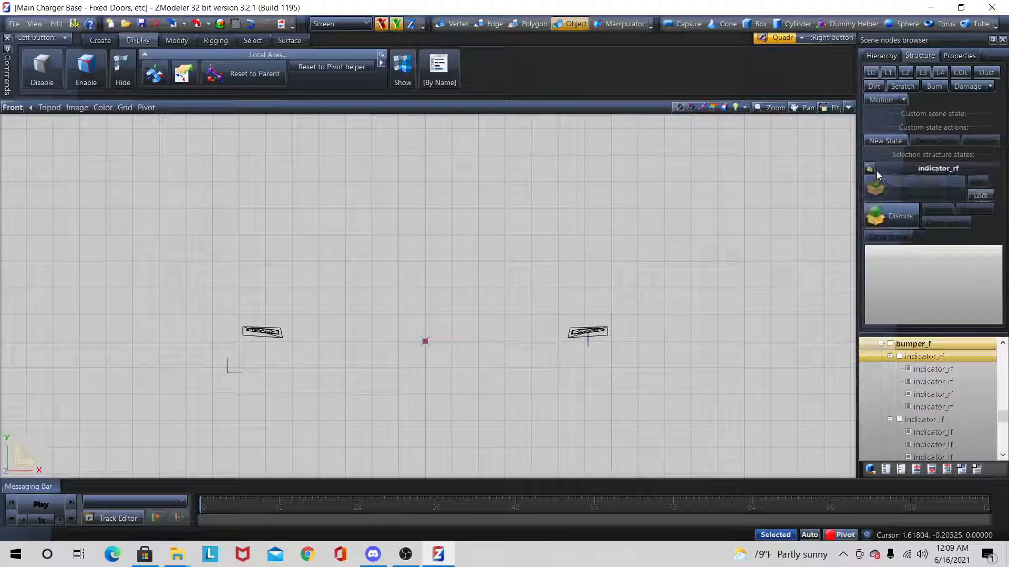
pyautogui.click(934, 368)
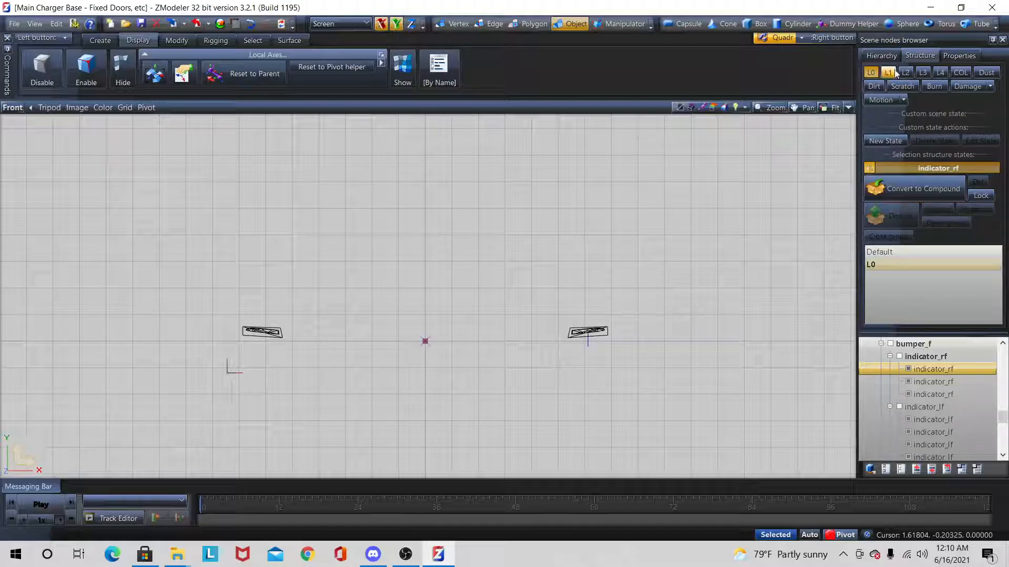
pyautogui.moveTo(930, 368); pyautogui.dragTo(894, 321)
pyautogui.click(924, 73)
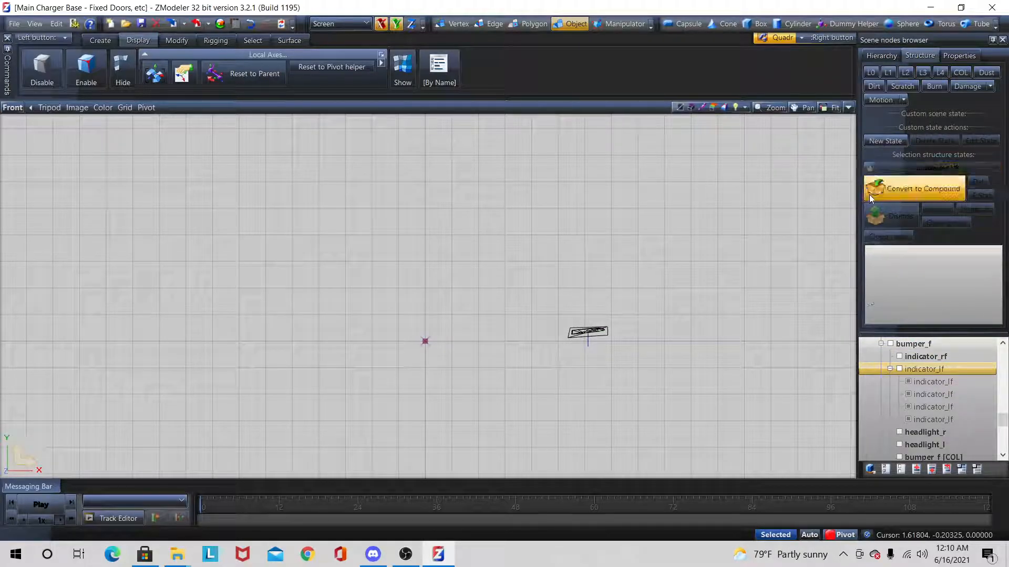
# Step: Convert indicator_lf to a compound and assign its four child meshes to states L0 through L3
pyautogui.click(870, 77)
pyautogui.moveTo(957, 394); pyautogui.dragTo(897, 296)
pyautogui.click(892, 77)
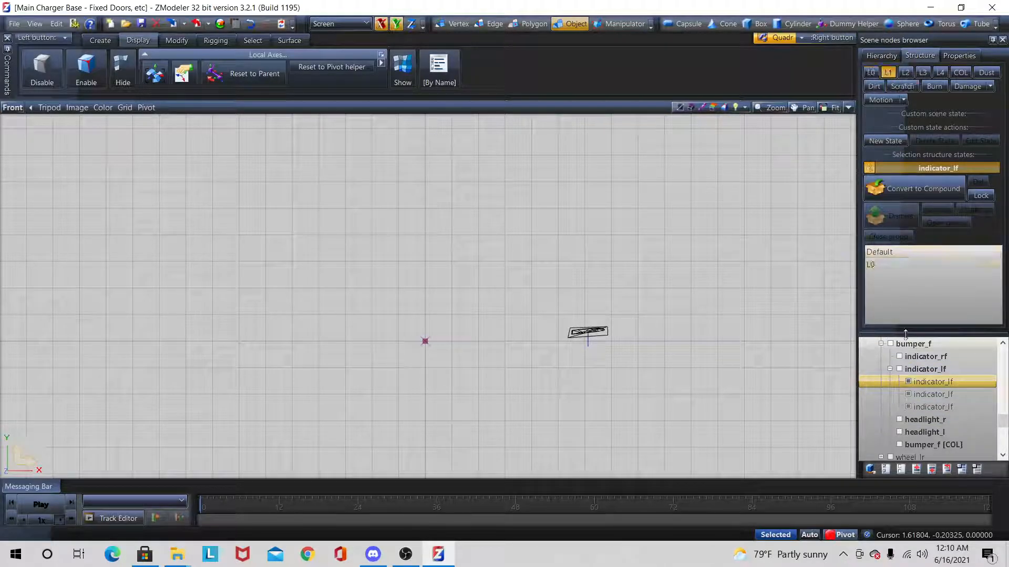
pyautogui.moveTo(938, 394); pyautogui.dragTo(892, 292)
pyautogui.click(905, 74)
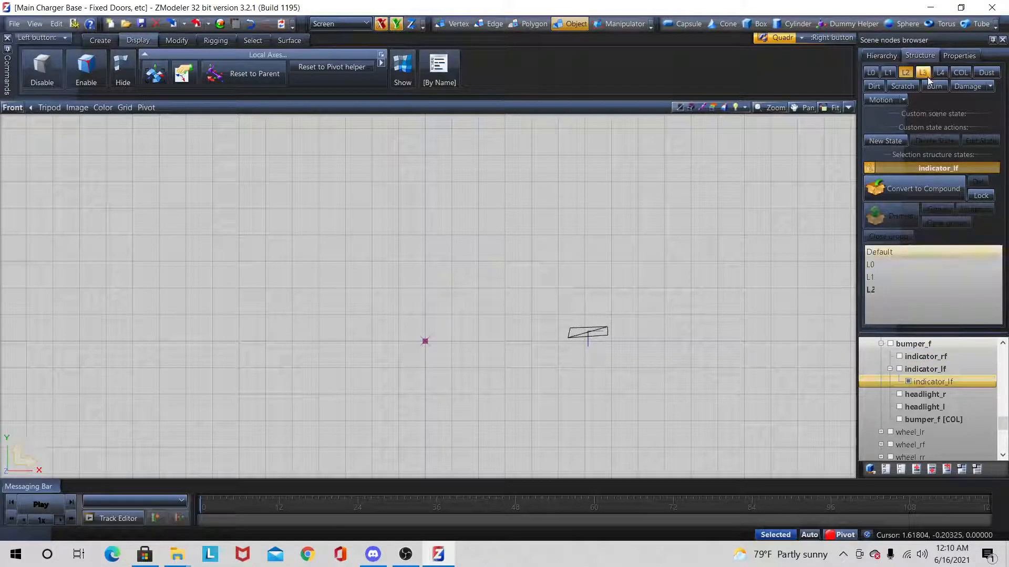
pyautogui.moveTo(929, 380); pyautogui.dragTo(889, 304)
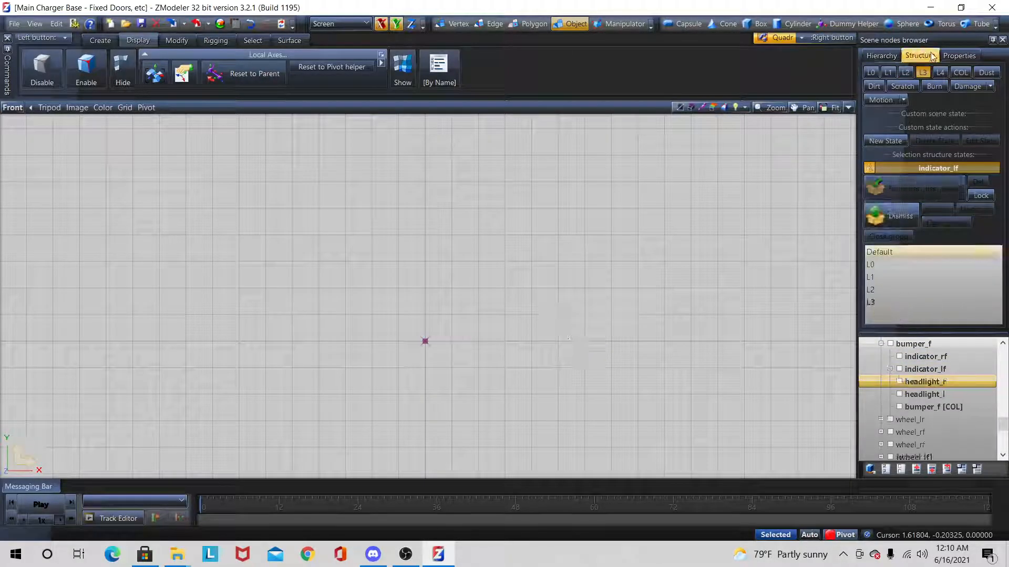
pyautogui.click(874, 168)
# Step: Show headlight_r and headlight_l at the L0 state and select both objects
pyautogui.click(917, 395)
pyautogui.click(912, 384)
pyautogui.click(905, 384)
pyautogui.click(916, 392)
pyautogui.keyDown('ctrl'); pyautogui.click(915, 384); pyautogui.keyUp('ctrl')
pyautogui.click(900, 381)
pyautogui.click(868, 78)
pyautogui.scroll(-2, 663, 336)
pyautogui.scroll(3, 680, 304)
pyautogui.moveTo(80, 288); pyautogui.dragTo(957, 509, button='right')
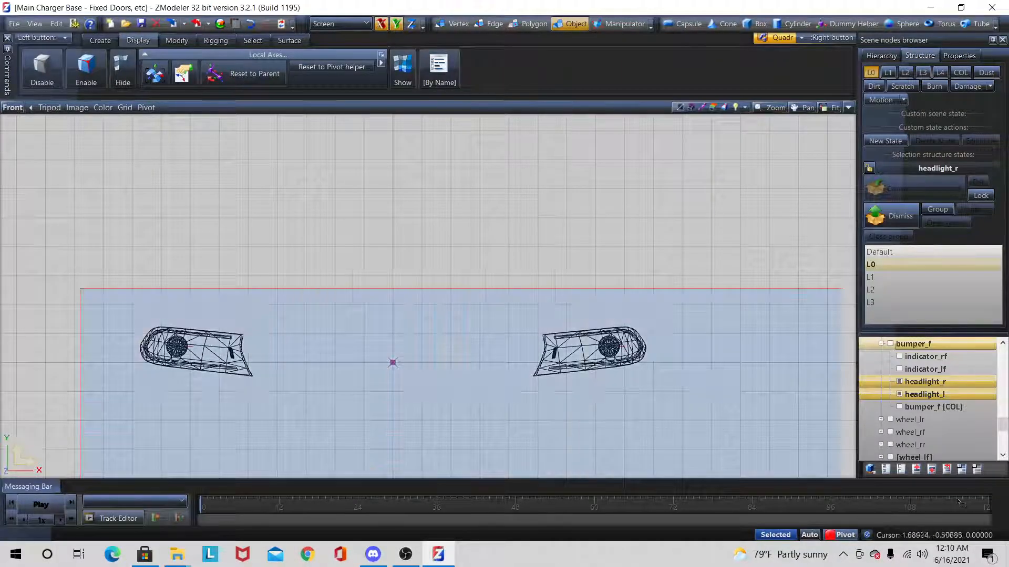
pyautogui.moveTo(604, 478); pyautogui.dragTo(604, 478)
# Step: Select the circular bulb polygons of both headlights at L0 with the Separated selection tool in polygon mode
pyautogui.click(528, 24)
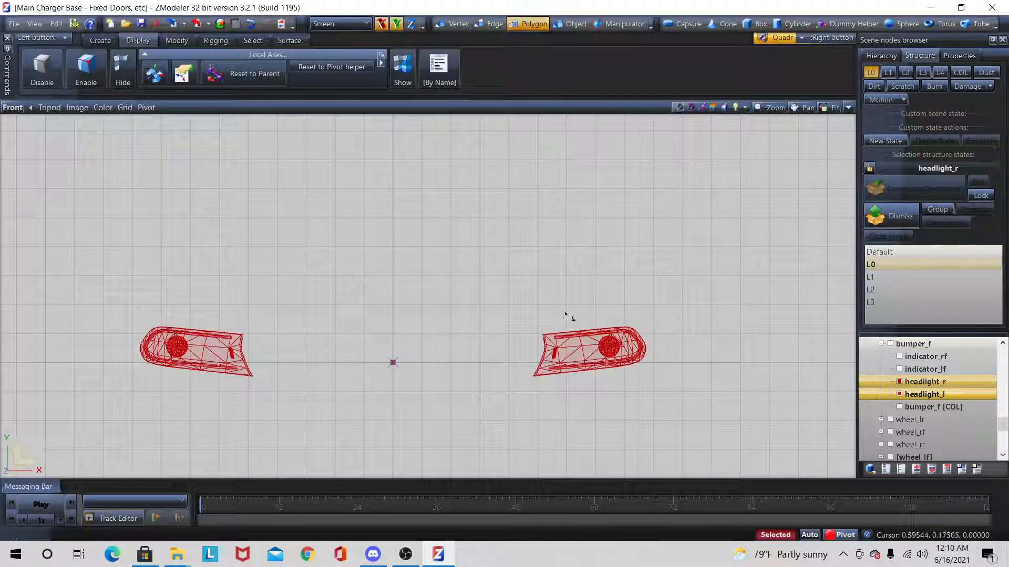
pyautogui.scroll(-1, 709, 269)
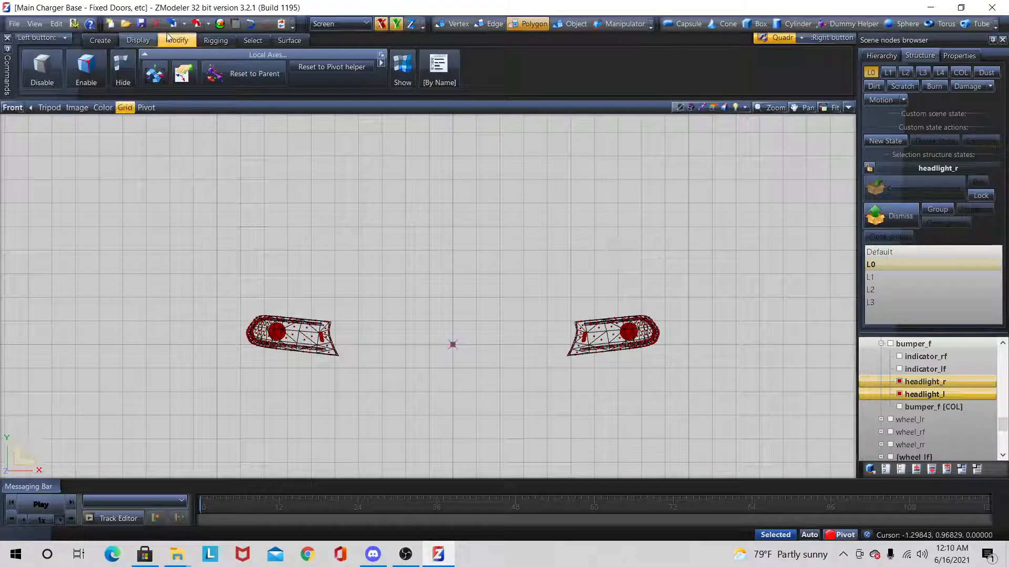
pyautogui.moveTo(125, 250); pyautogui.dragTo(855, 473, button='right')
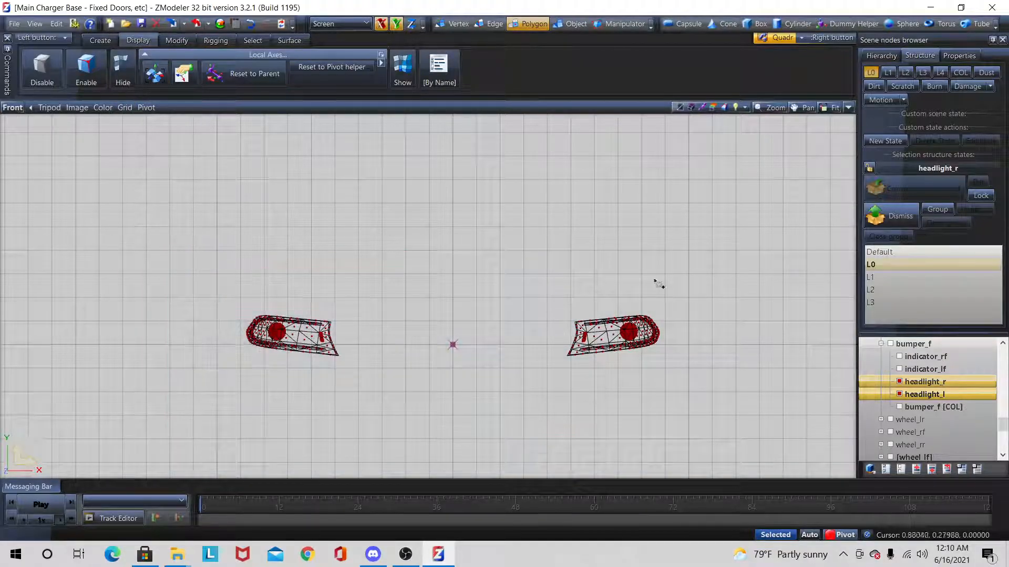
pyautogui.scroll(1, 578, 318)
pyautogui.click(253, 41)
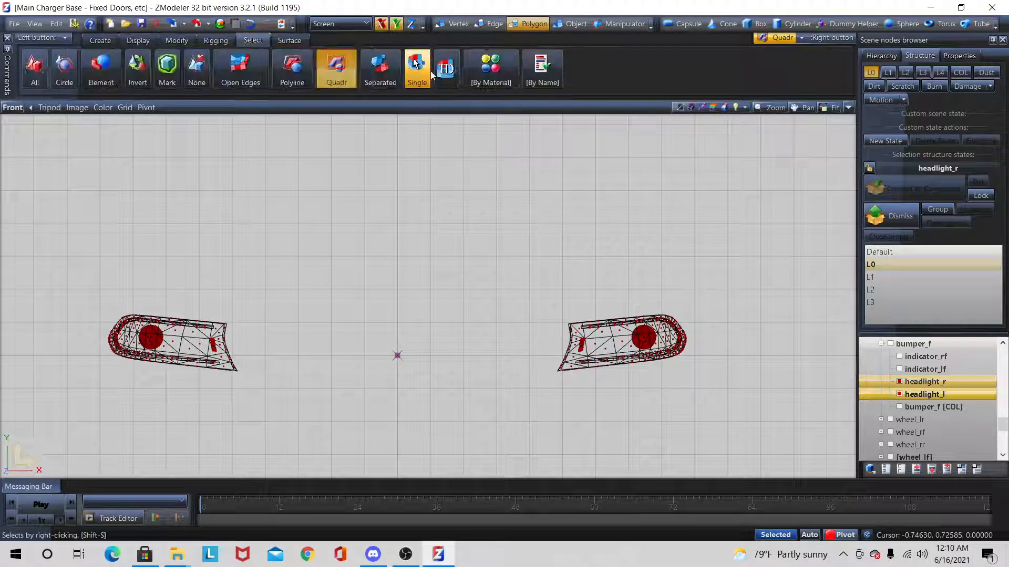
pyautogui.click(379, 69)
pyautogui.scroll(2, 597, 329)
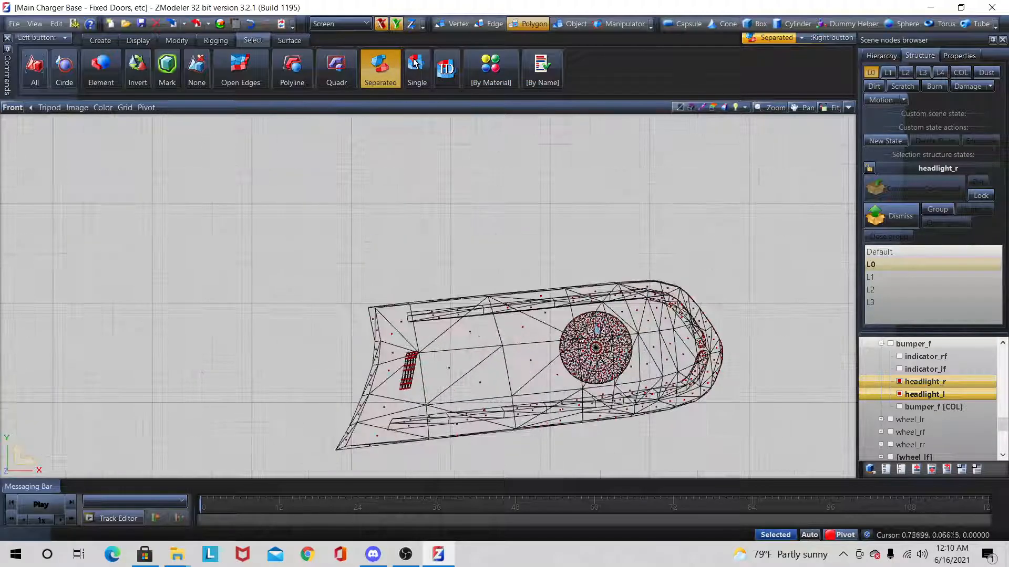
pyautogui.scroll(2, 609, 355)
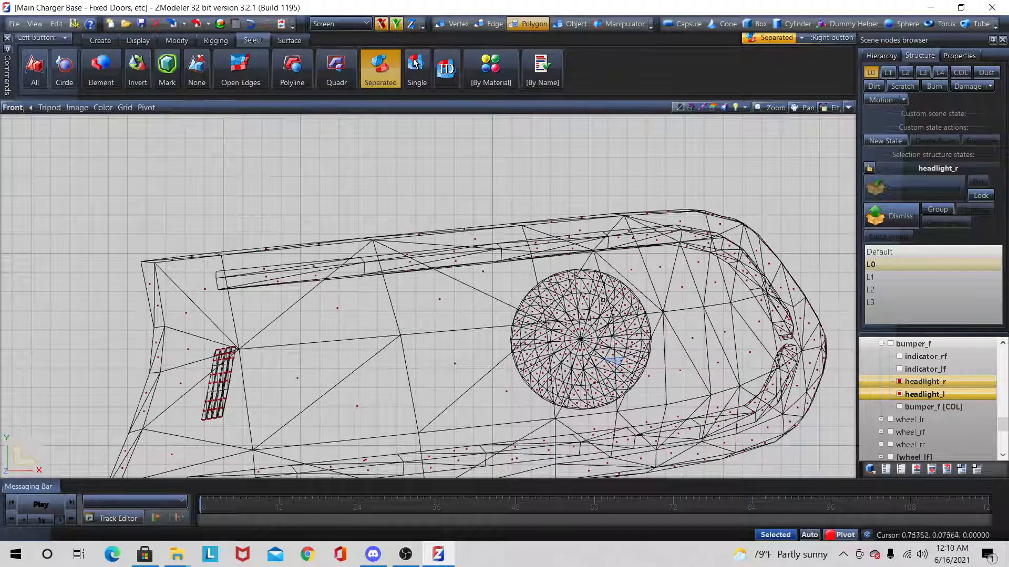
pyautogui.scroll(3, 614, 359)
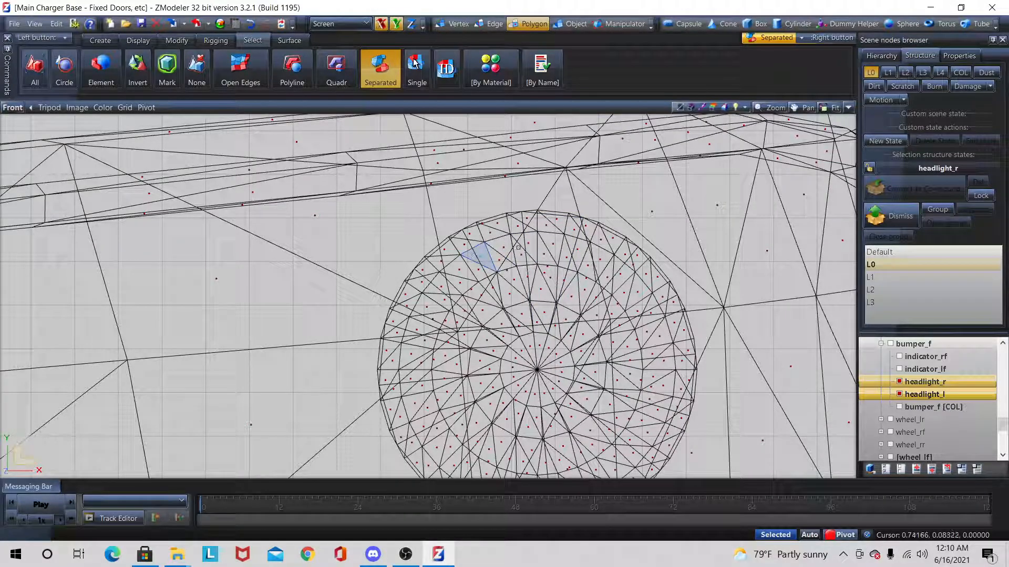
pyautogui.click(549, 268)
pyautogui.scroll(-1, 713, 303)
pyautogui.scroll(-10, 713, 304)
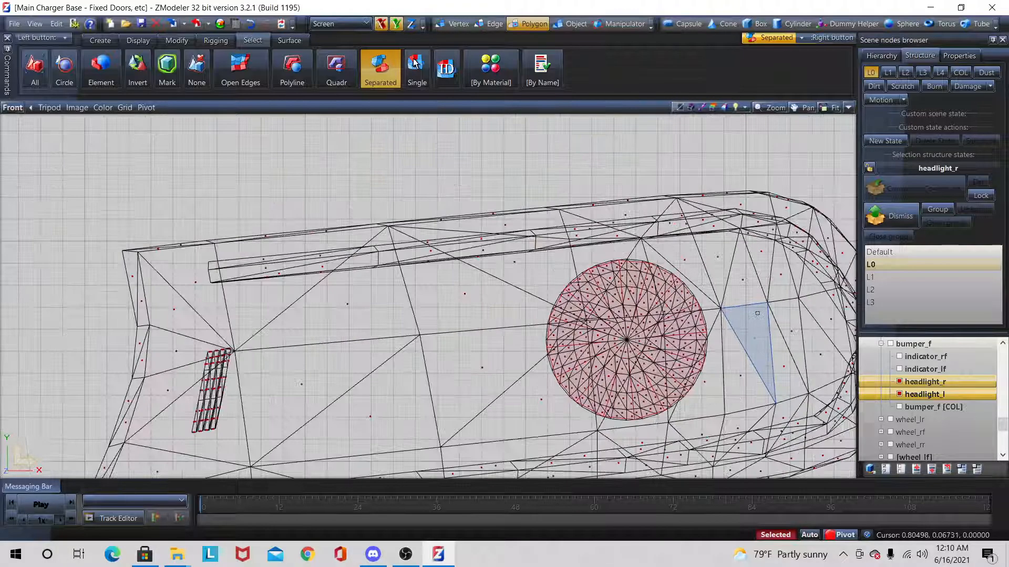
pyautogui.scroll(10, 387, 327)
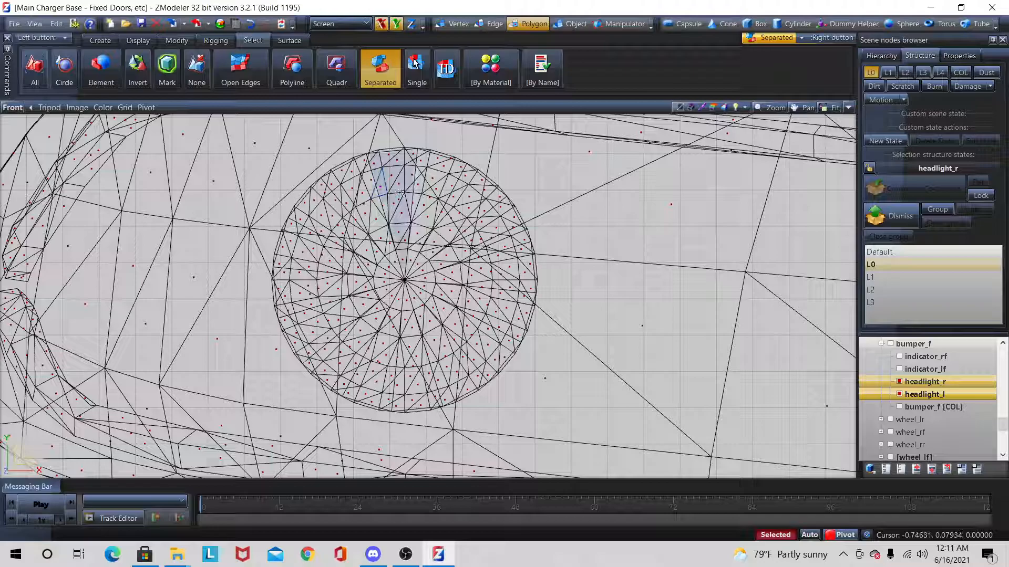
pyautogui.scroll(-10, 403, 193)
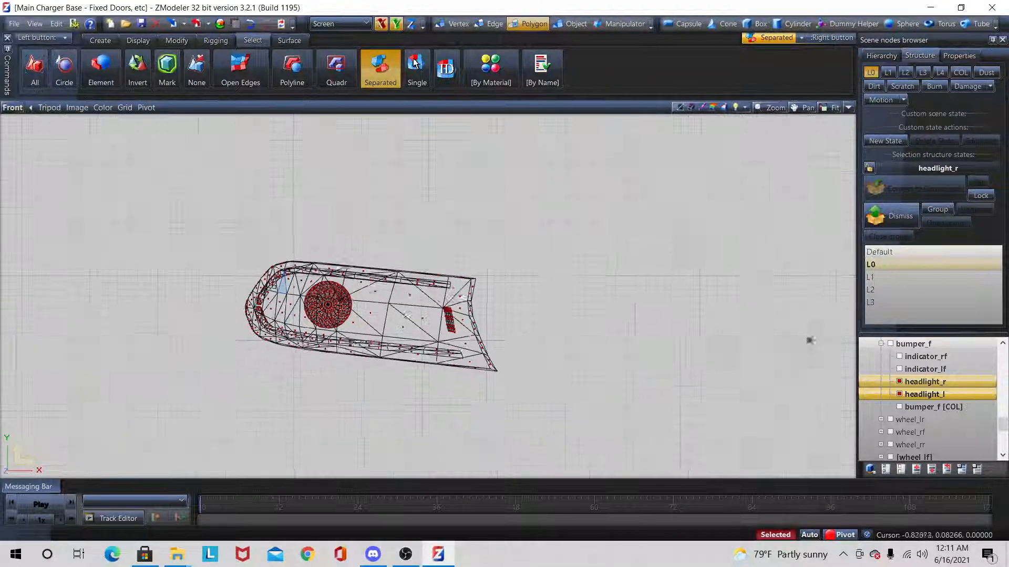
pyautogui.scroll(-1, 277, 263)
# Step: Assign the Above_WIGW… material to the selected L0 bulb polygons of both headlights
pyautogui.click(956, 52)
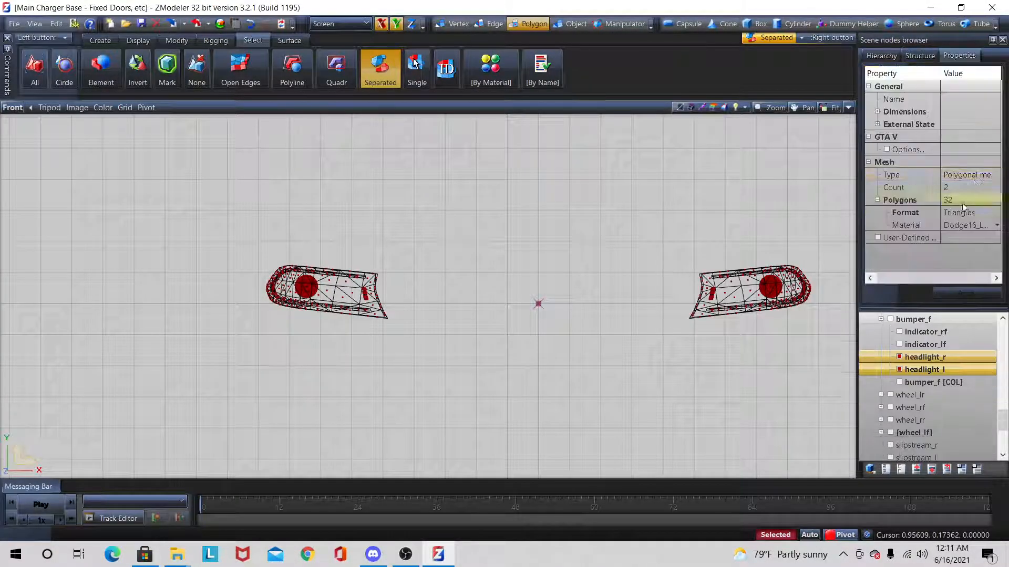
pyautogui.click(967, 226)
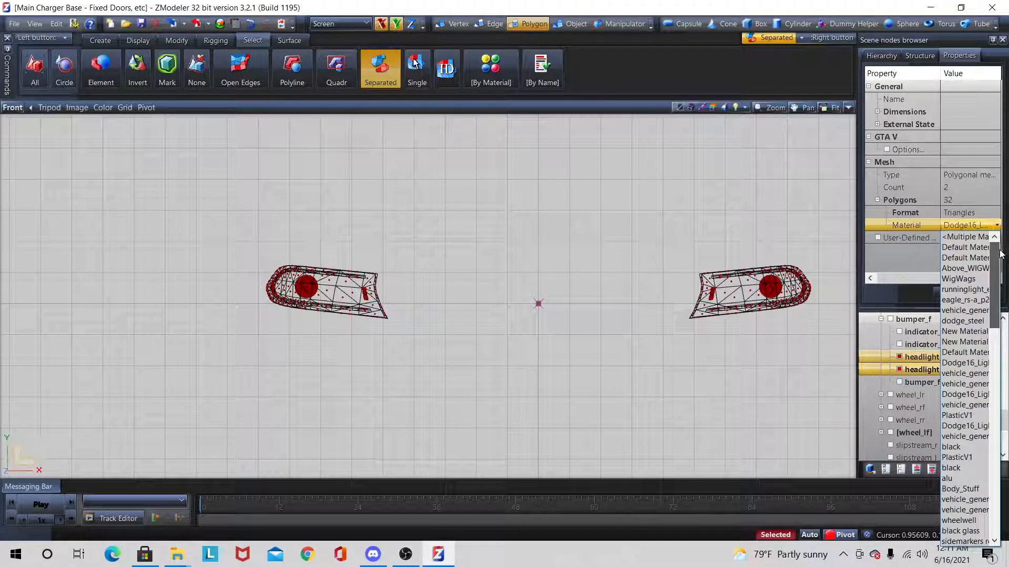
pyautogui.click(964, 268)
# Step: Switch the headlights to L1, clear the polygon selection and select both circular bulb parts with the Separated tool
pyautogui.click(920, 56)
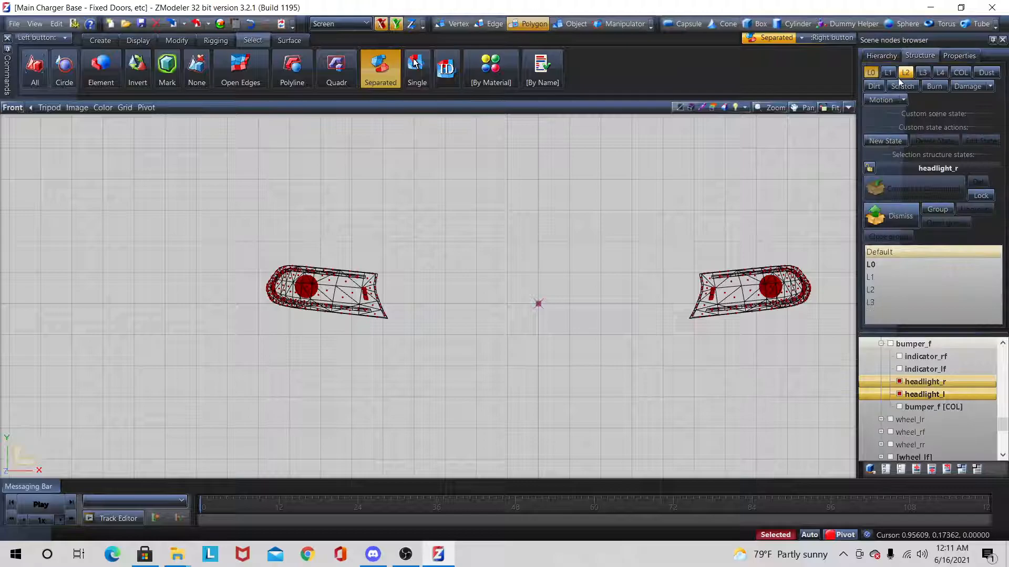
pyautogui.click(889, 76)
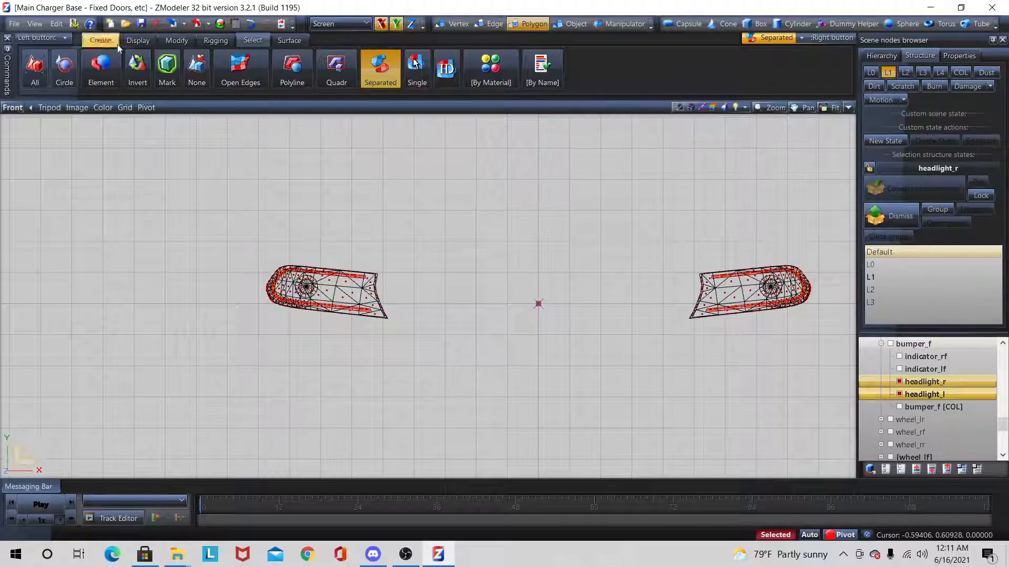
pyautogui.click(138, 42)
pyautogui.click(252, 40)
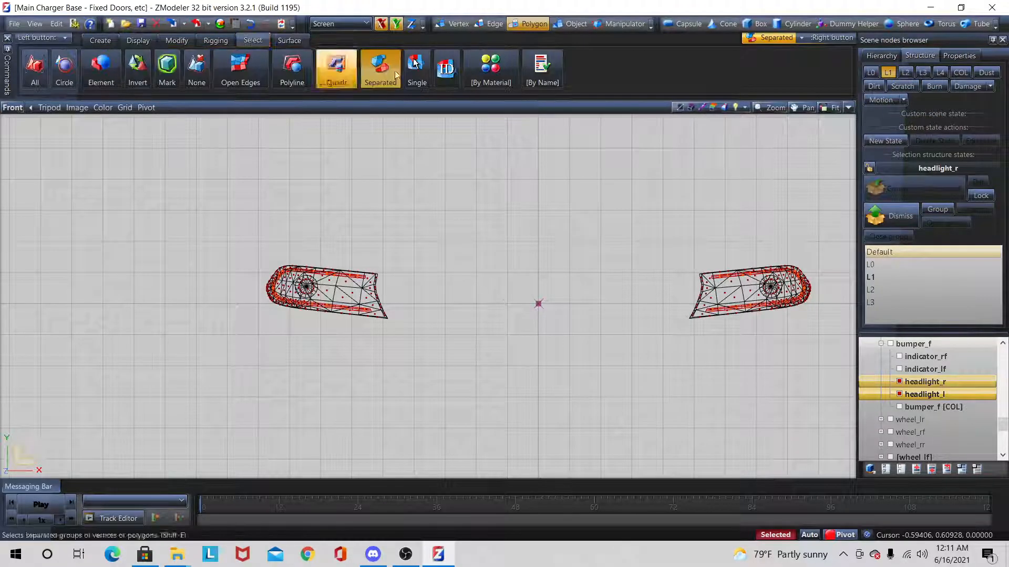
pyautogui.click(333, 82)
pyautogui.press('space')
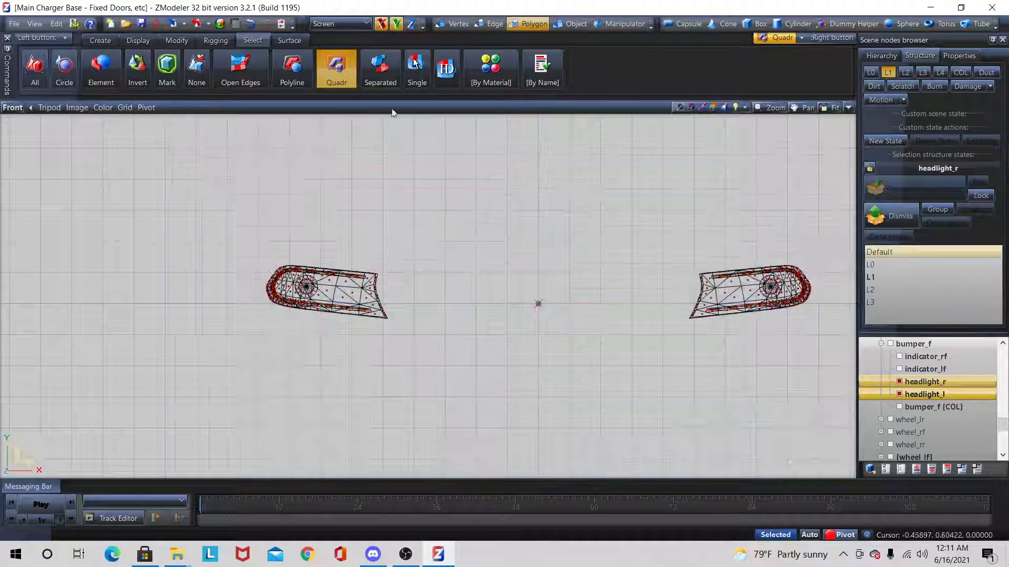
pyautogui.click(368, 67)
pyautogui.scroll(5, 369, 275)
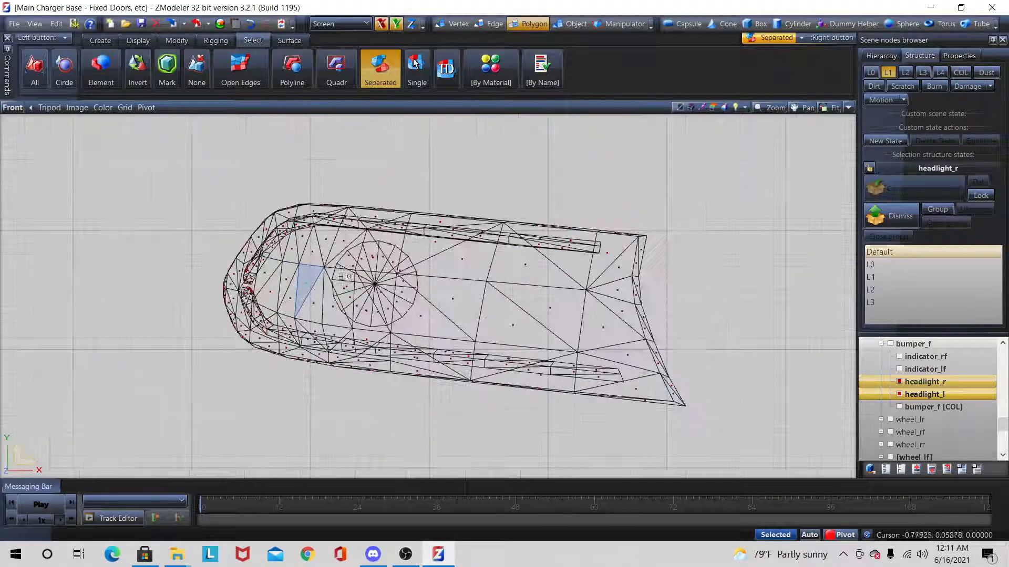
pyautogui.click(361, 272)
pyautogui.scroll(-6, 362, 271)
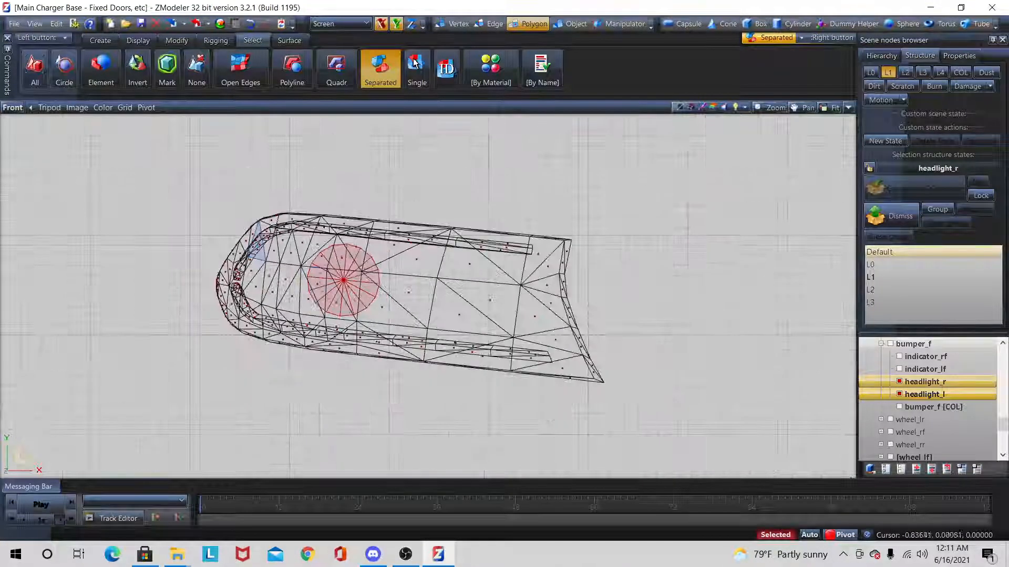
pyautogui.scroll(5, 583, 292)
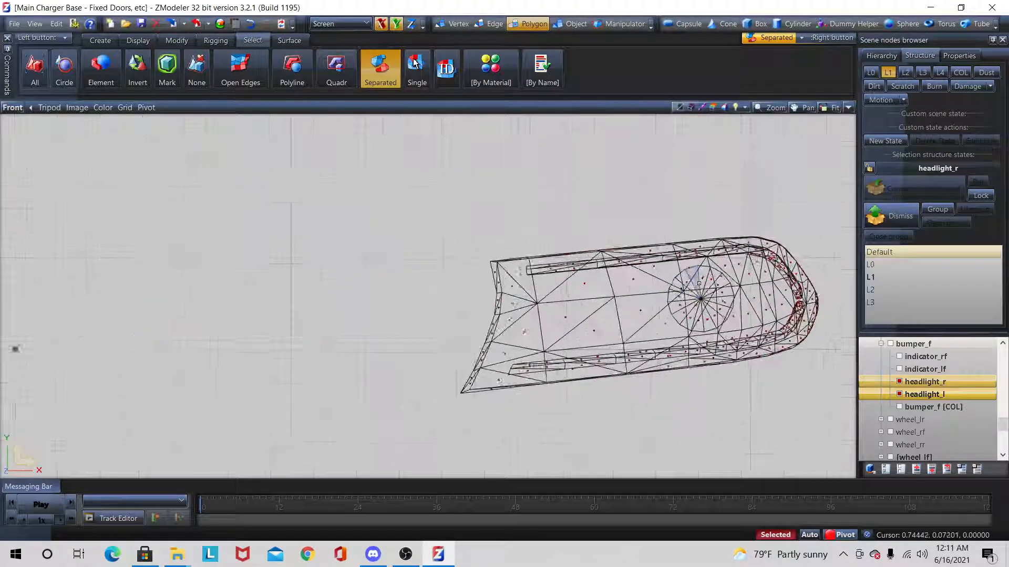
# Step: Assign the Above_WIGW… material to the selected L1 bulb polygons of both headlights and return to the structure states
pyautogui.click(959, 55)
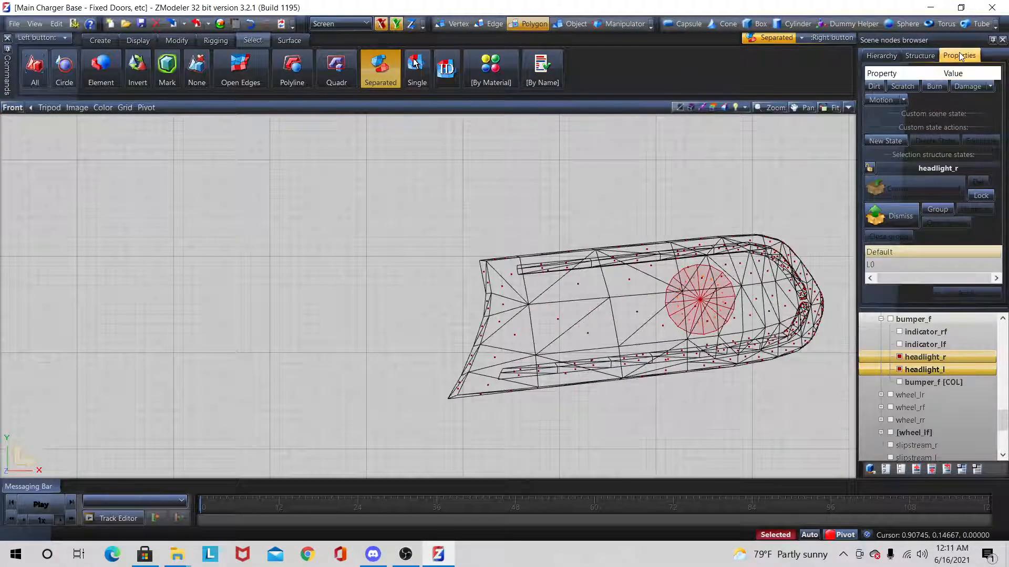
pyautogui.click(963, 229)
pyautogui.click(980, 227)
pyautogui.moveTo(995, 475); pyautogui.dragTo(1001, 237)
pyautogui.click(983, 270)
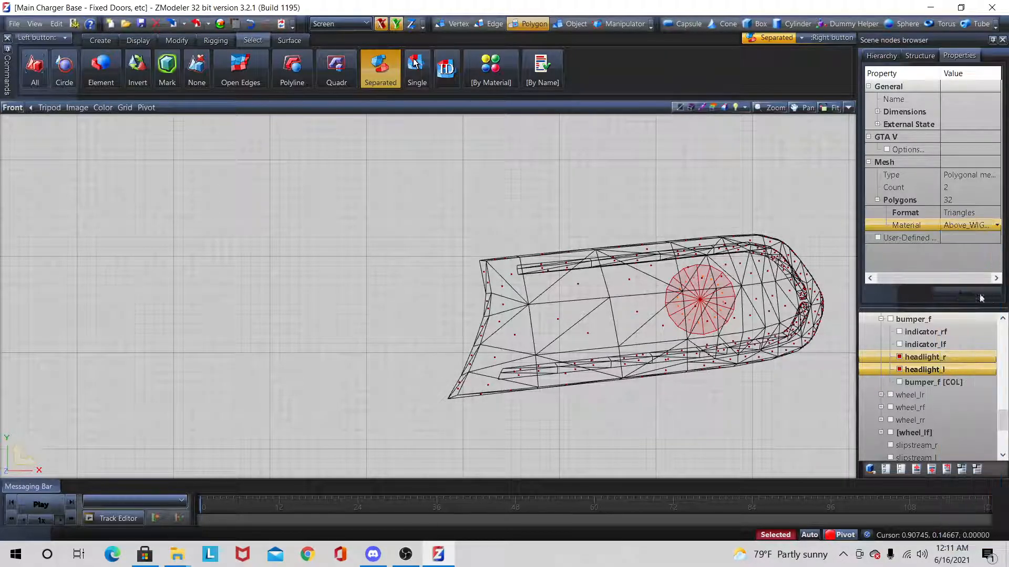
pyautogui.scroll(-5, 223, 322)
pyautogui.click(908, 58)
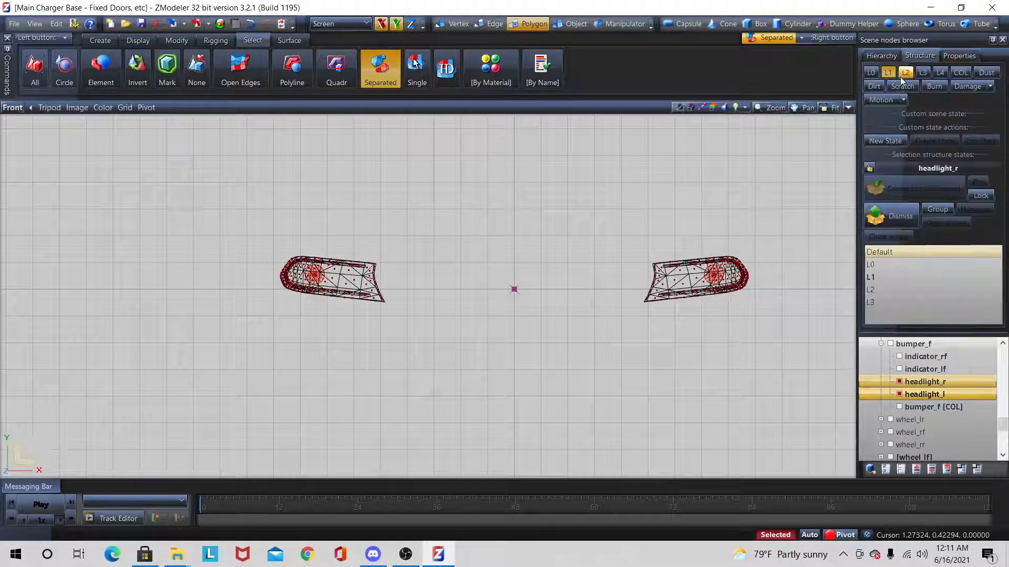
# Step: Switch the headlights to L2, clear the polygon selection and select both circular bulb parts with the Quadr tool
pyautogui.click(903, 75)
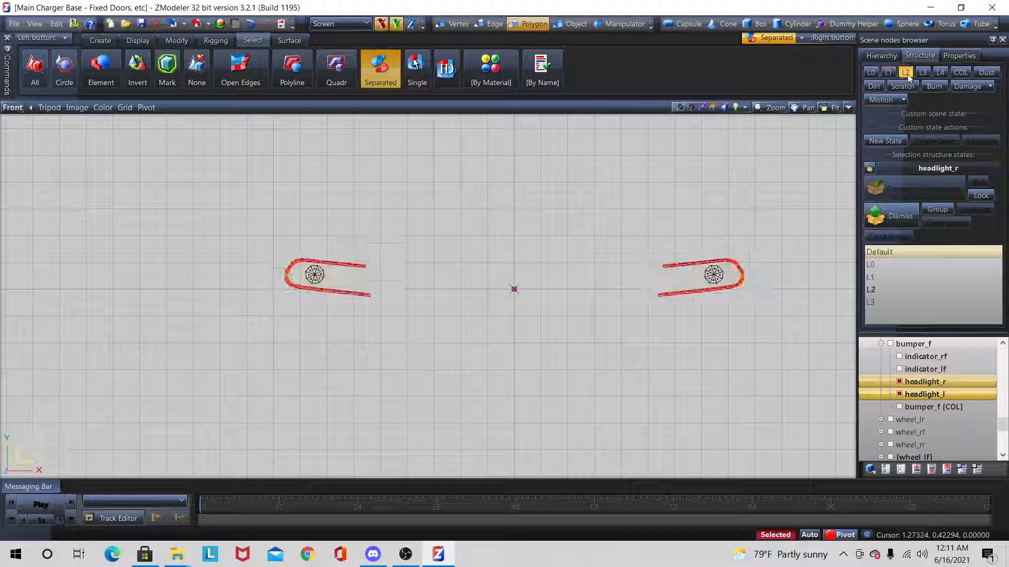
pyautogui.rightClick(342, 63)
pyautogui.click(140, 41)
pyautogui.moveTo(214, 230); pyautogui.dragTo(960, 443, button='right')
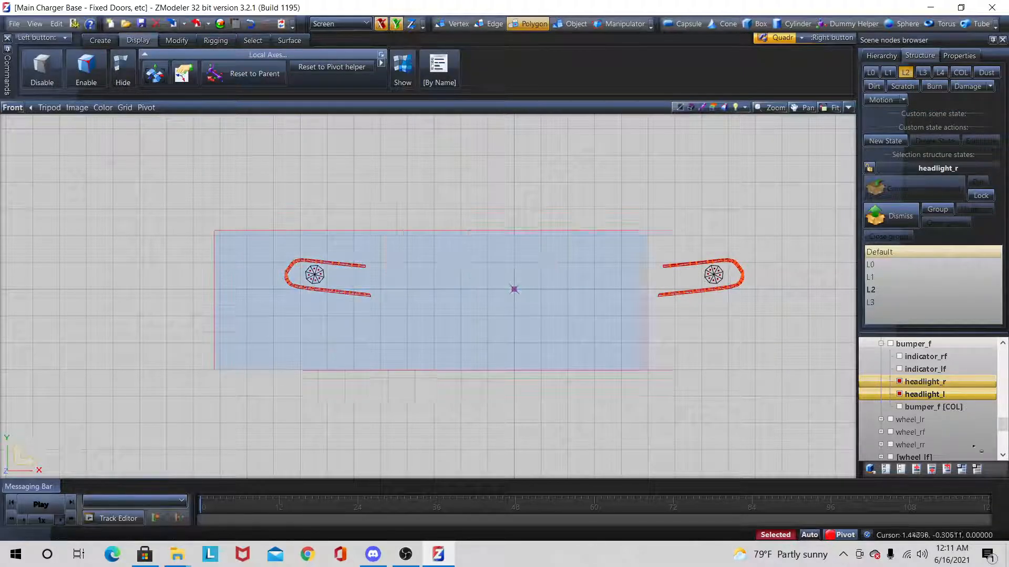
pyautogui.moveTo(672, 370); pyautogui.dragTo(673, 370, button='right')
pyautogui.scroll(6, 334, 275)
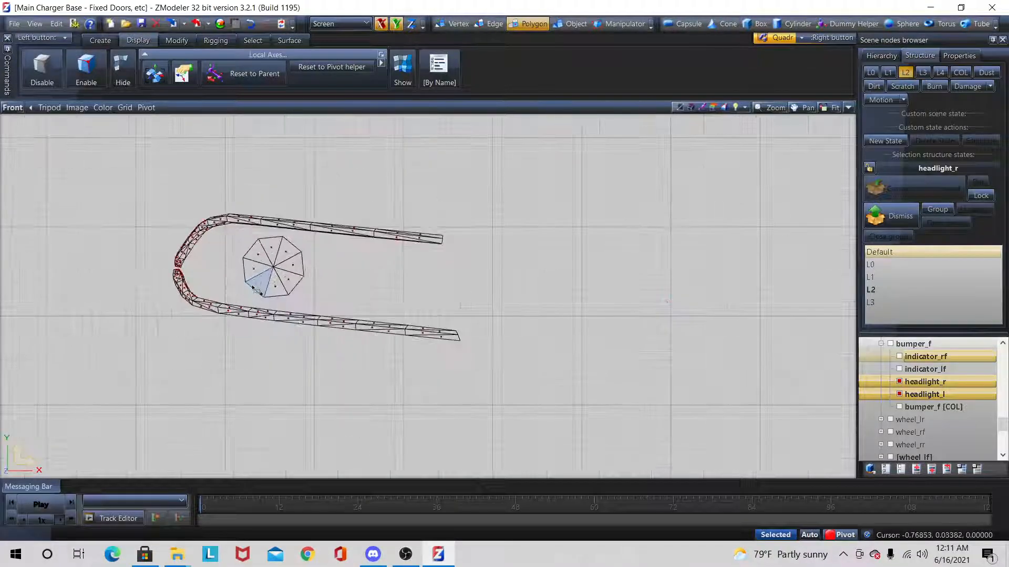
pyautogui.moveTo(249, 297); pyautogui.dragTo(309, 251, button='right')
pyautogui.scroll(-5, 157, 298)
pyautogui.scroll(3, 457, 281)
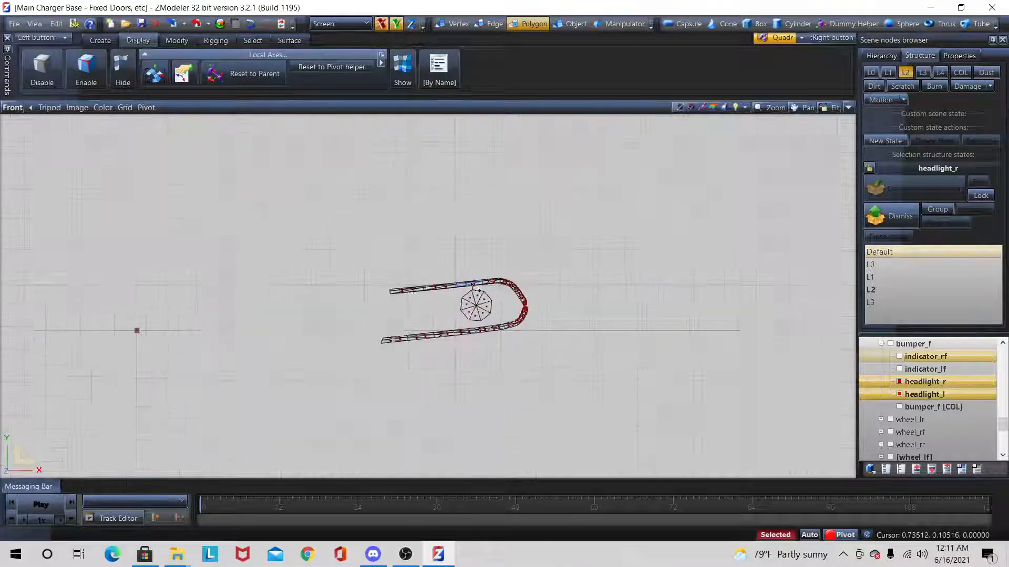
pyautogui.scroll(2, 474, 288)
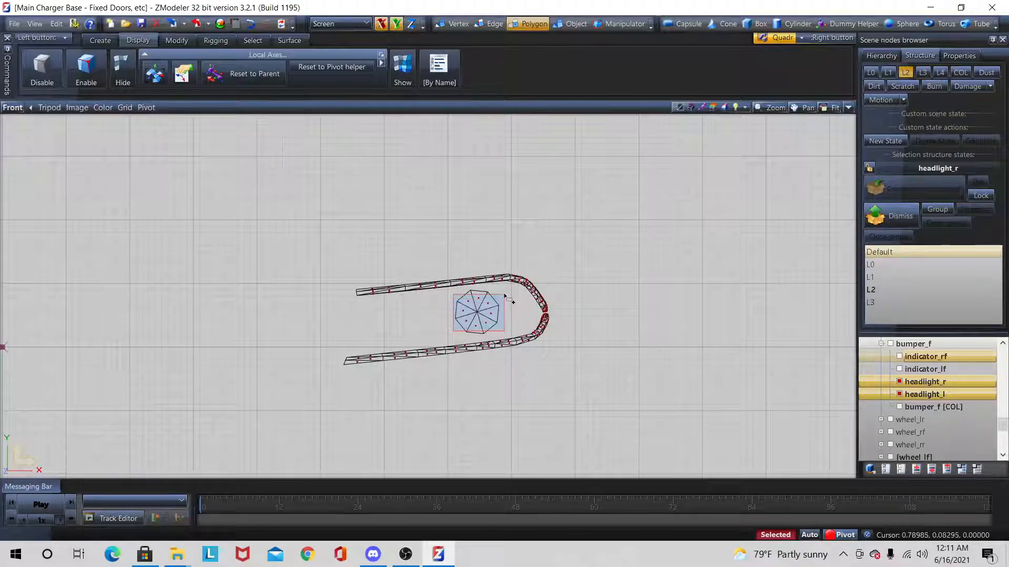
# Step: Assign the Above_WIGW… material to the selected L2 bulb polygons of both headlights
pyautogui.click(968, 56)
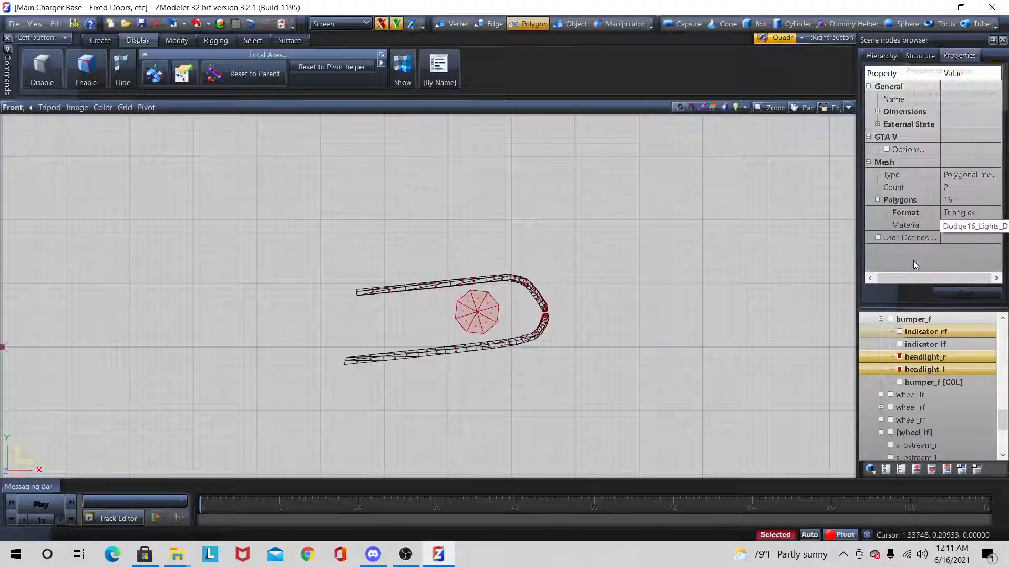
pyautogui.click(969, 225)
pyautogui.scroll(10, 979, 368)
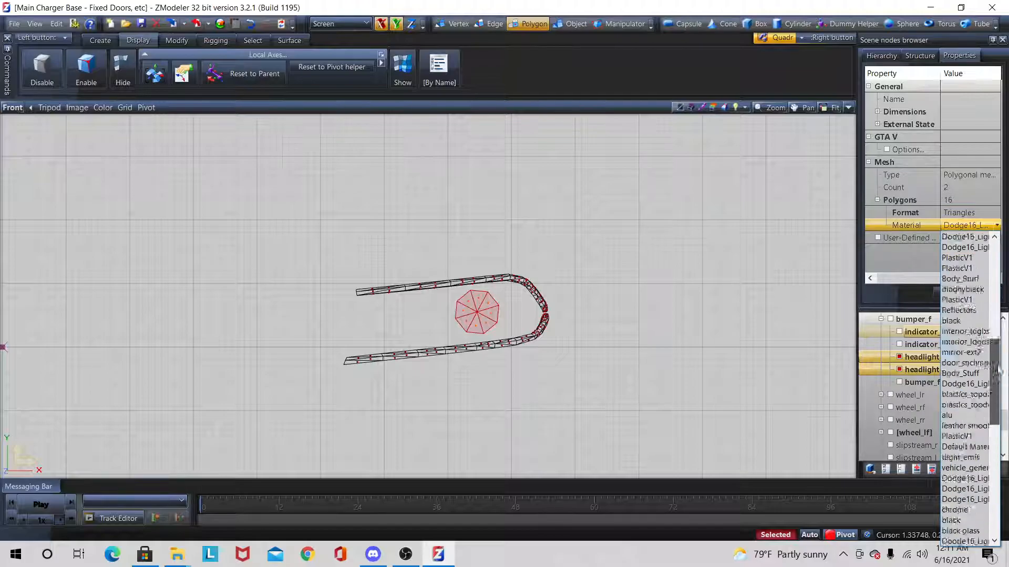
pyautogui.click(966, 268)
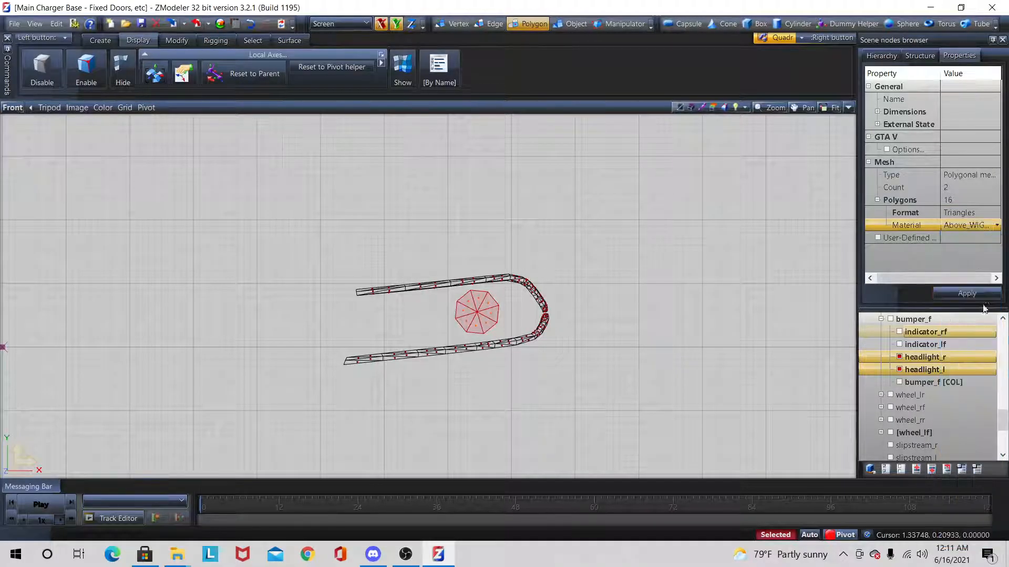
pyautogui.scroll(-4, 664, 326)
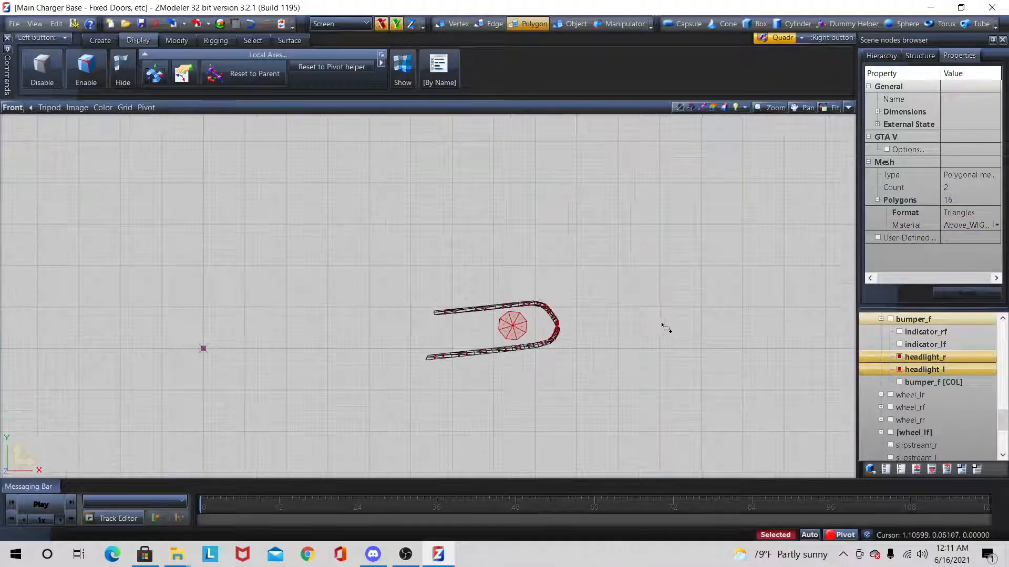
# Step: Switch the headlights to L3 and select all bulb polygons on both sides with the Quadr tool
pyautogui.click(919, 55)
pyautogui.click(923, 73)
pyautogui.scroll(-3, 588, 310)
pyautogui.scroll(3, 588, 310)
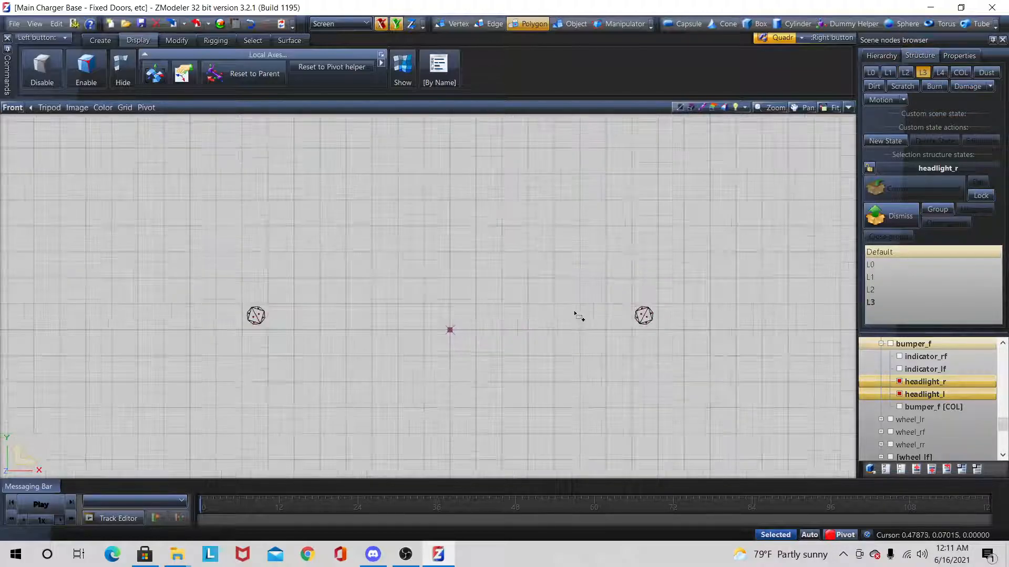
pyautogui.moveTo(191, 193); pyautogui.dragTo(751, 476)
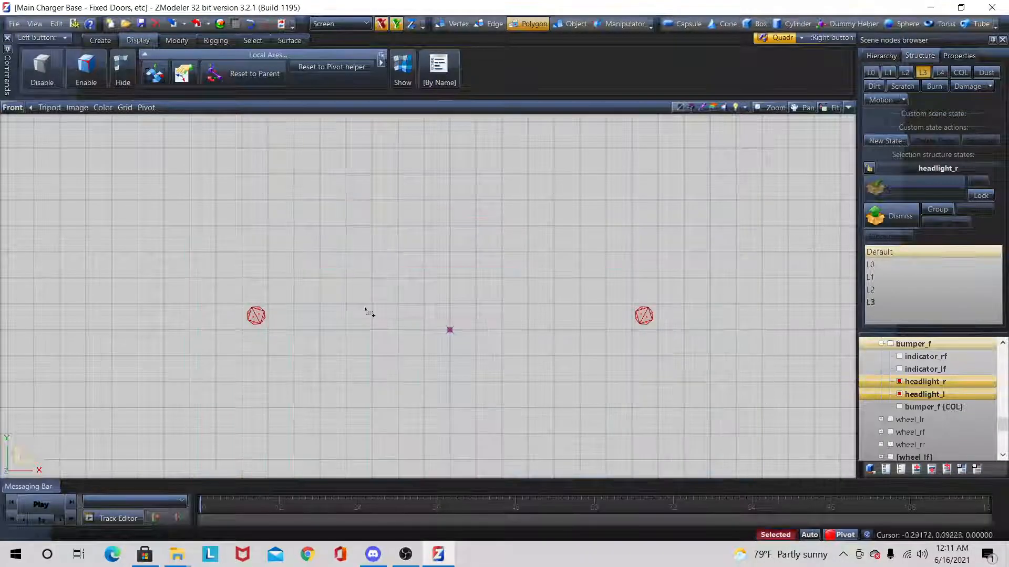
# Step: Assign the Above_WIGW… material to the selected L3 bulb polygons and return to the structure states
pyautogui.click(959, 56)
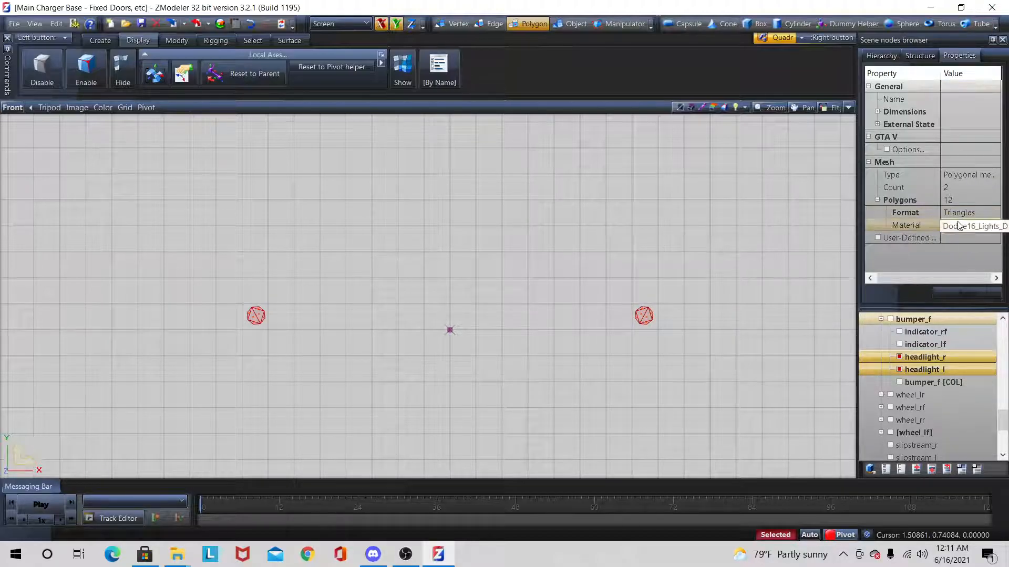
pyautogui.click(957, 226)
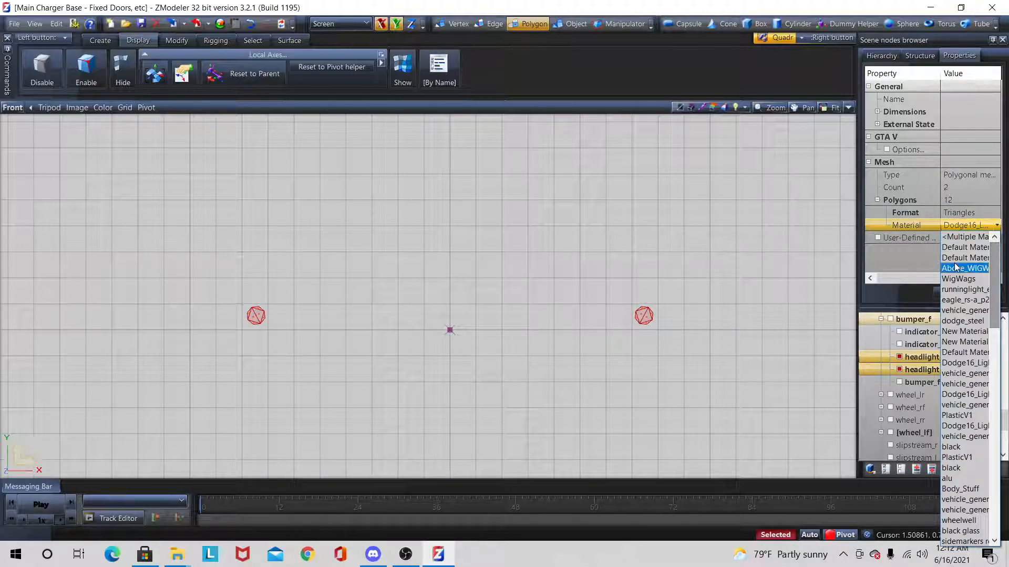
pyautogui.click(954, 268)
pyautogui.click(920, 55)
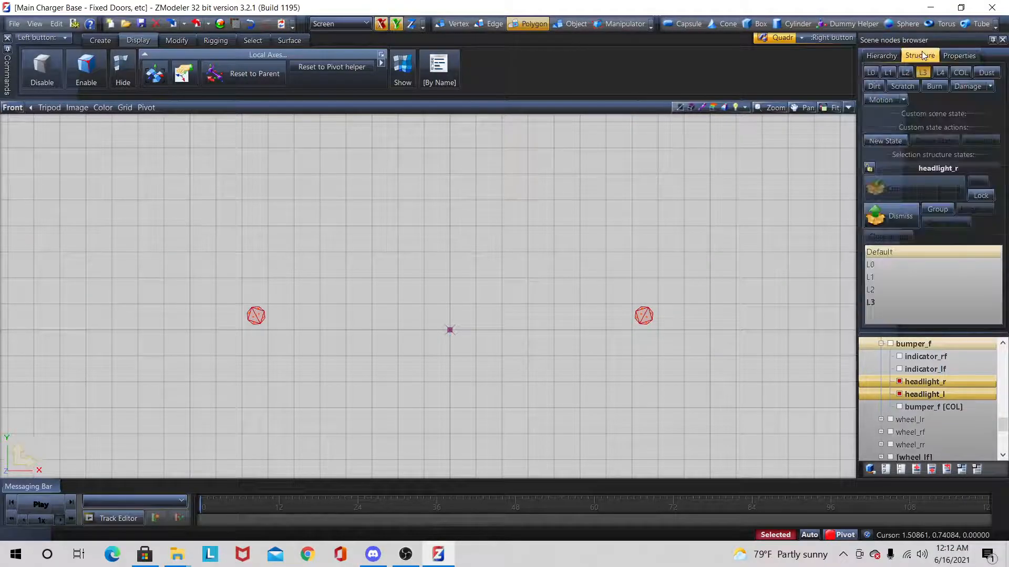
# Step: Return the headlights to L0 and deselect both of them in object mode, leaving selected mode
pyautogui.click(870, 73)
pyautogui.moveTo(31, 244); pyautogui.dragTo(567, 367)
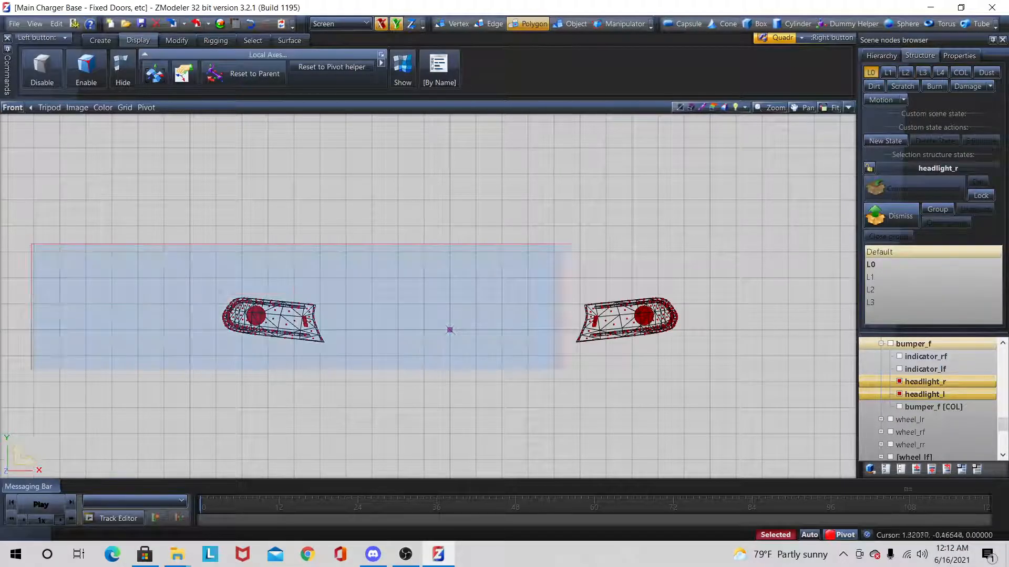
pyautogui.click(574, 24)
pyautogui.moveTo(166, 246); pyautogui.dragTo(588, 460)
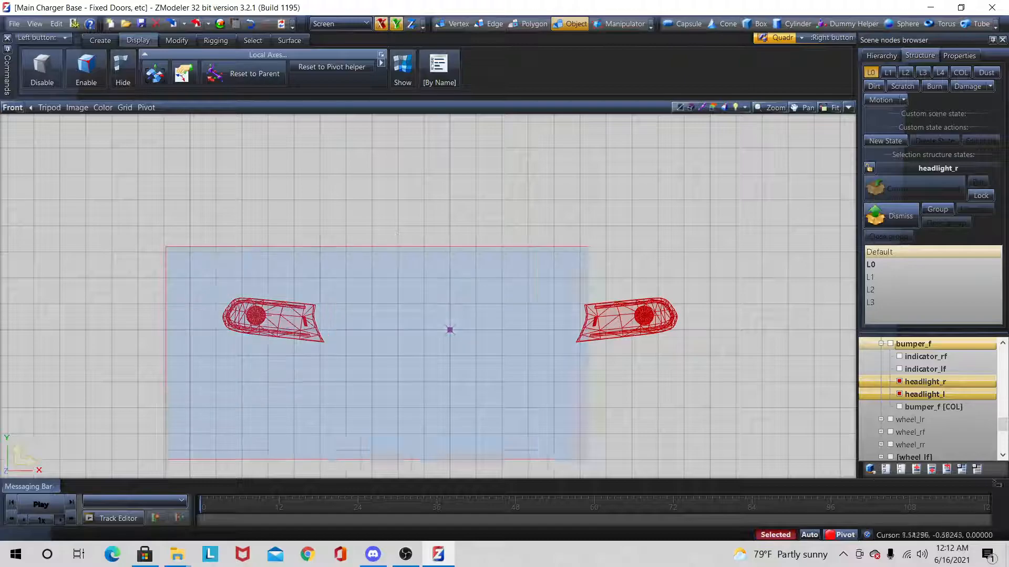
pyautogui.press('space')
# Step: Rename the parent nodes of the root-level headlight_r and headlight_l copies as siren3 and siren4
pyautogui.scroll(-6, 930, 405)
pyautogui.click(919, 408)
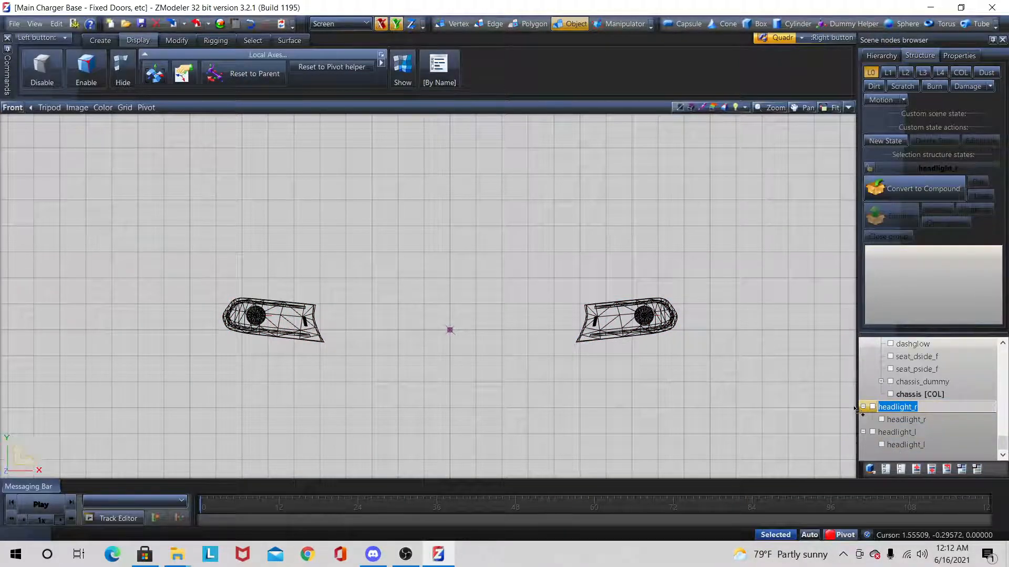
pyautogui.doubleClick(908, 433)
pyautogui.doubleClick(914, 431)
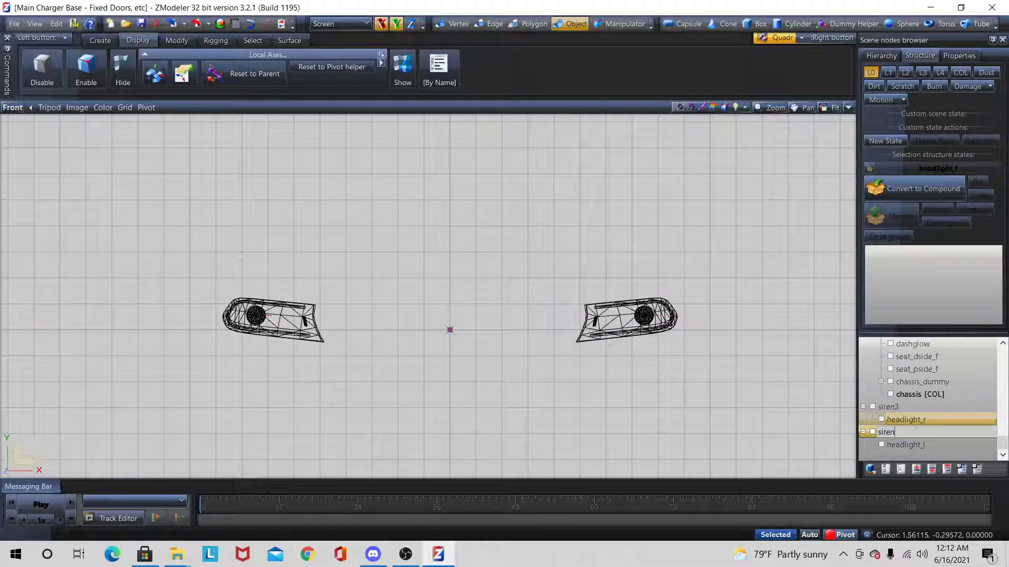
pyautogui.press('Return')
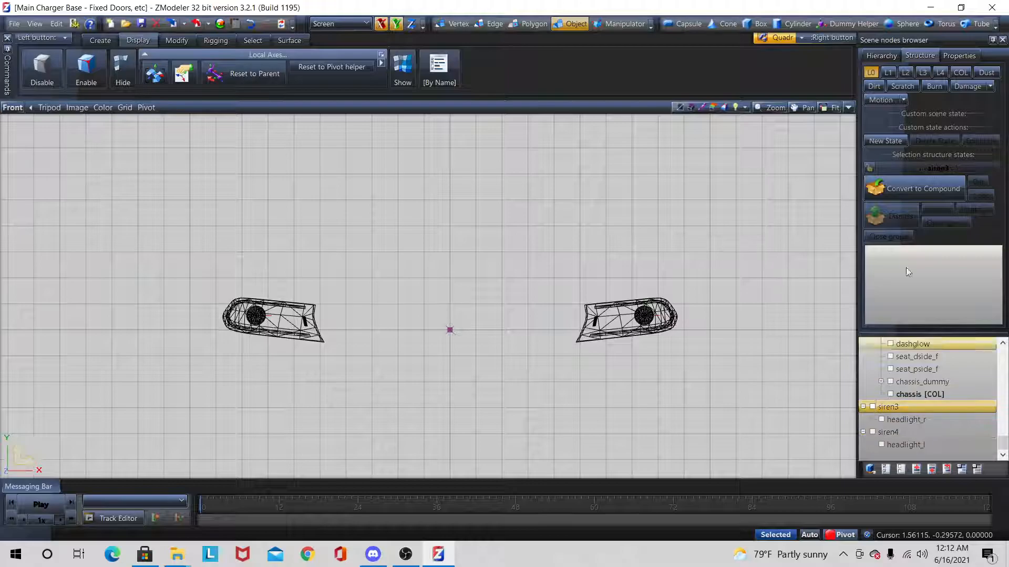
# Step: Convert siren3 to a compound and place its headlight_r child mesh in the L0 state
pyautogui.click(890, 220)
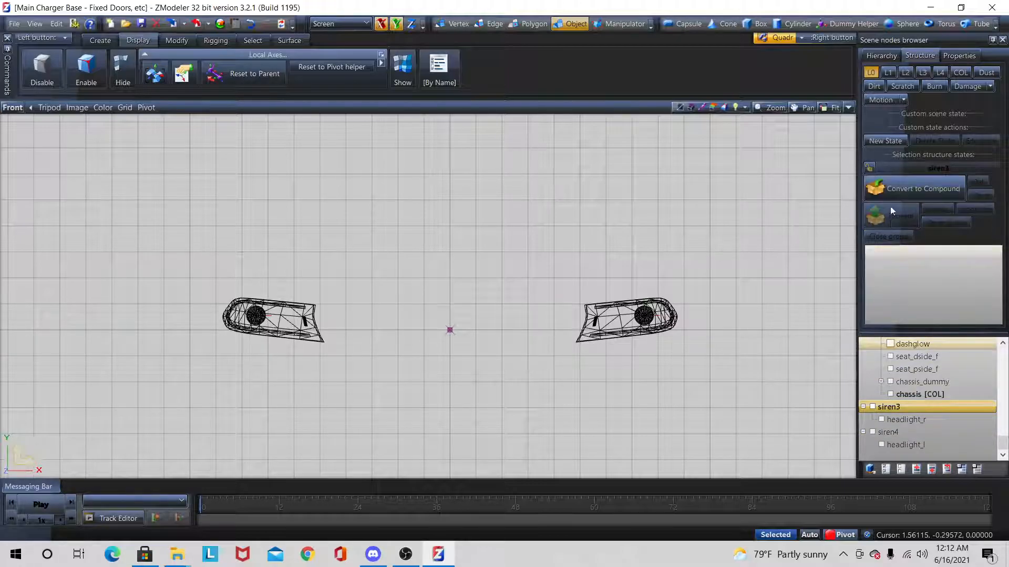
pyautogui.click(871, 75)
pyautogui.click(873, 185)
pyautogui.click(869, 168)
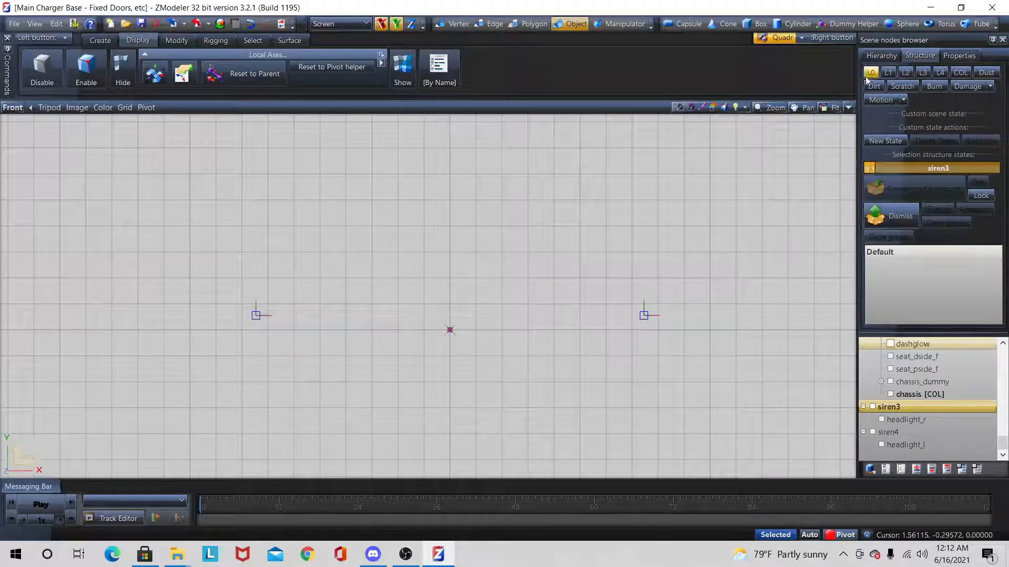
pyautogui.click(915, 416)
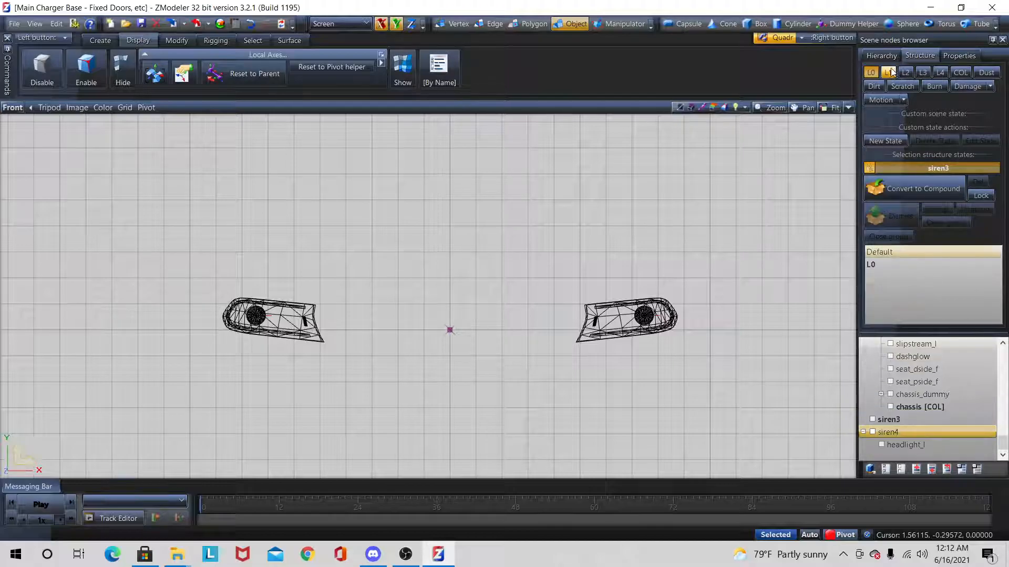
# Step: Convert siren4 to a compound and place its headlight_l child mesh in the L0 state
pyautogui.click(871, 73)
pyautogui.click(870, 167)
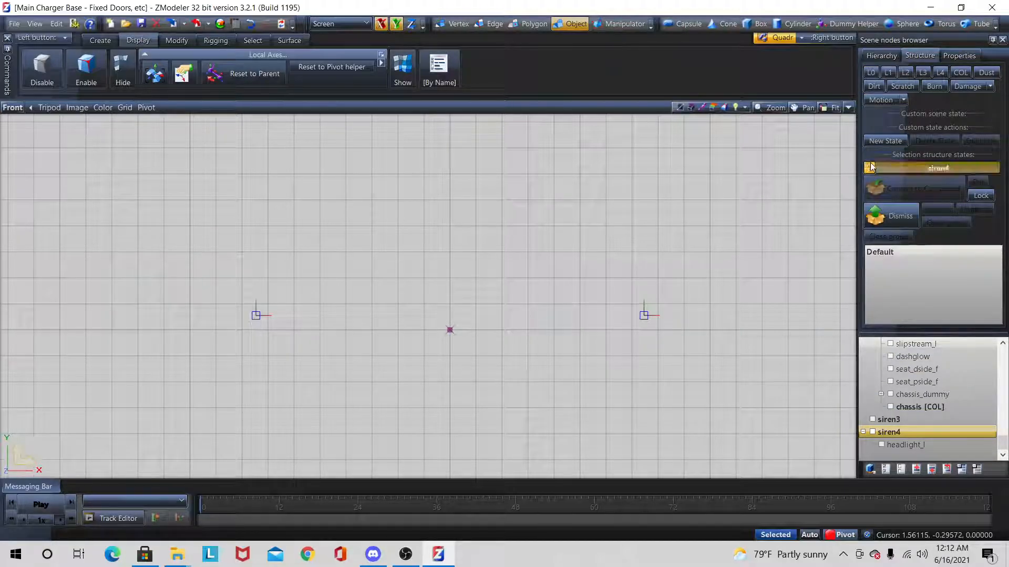
pyautogui.click(866, 74)
pyautogui.click(899, 447)
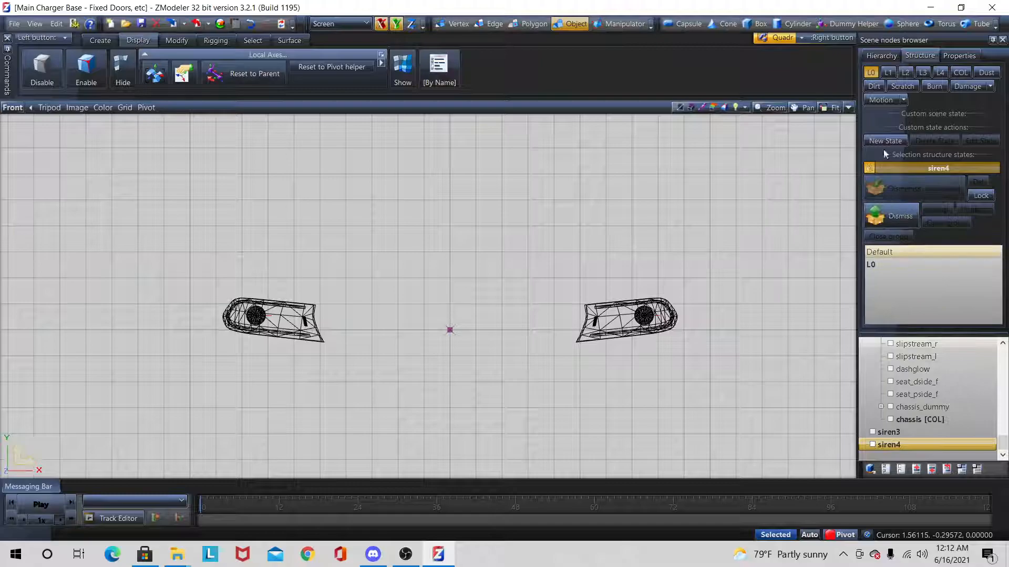
# Step: Move siren3 and siren4 into the bumper_f hierarchy directly below indicator_lf, and show the L0 state again
pyautogui.click(870, 72)
pyautogui.scroll(3, 908, 399)
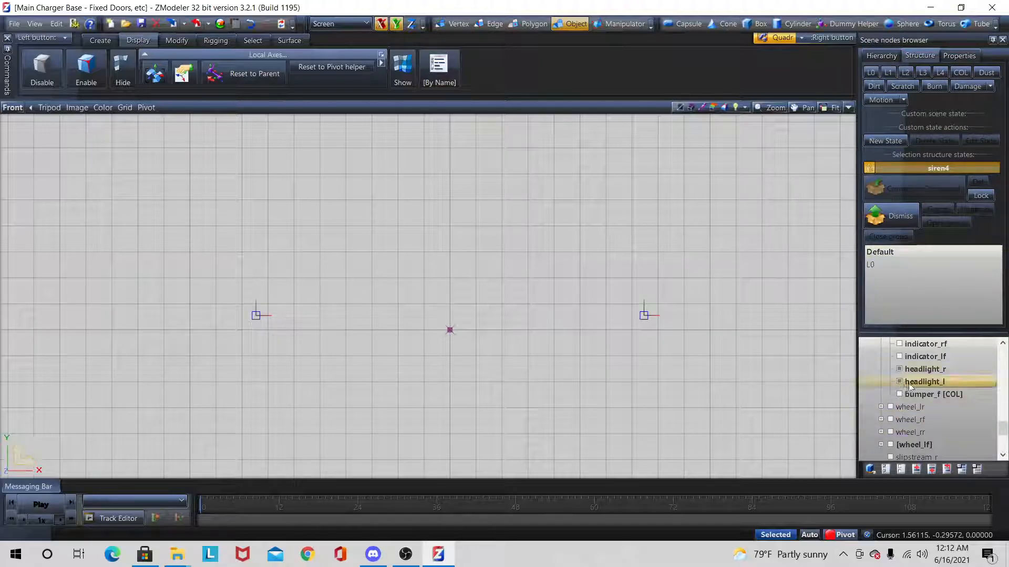
pyautogui.scroll(-3, 919, 421)
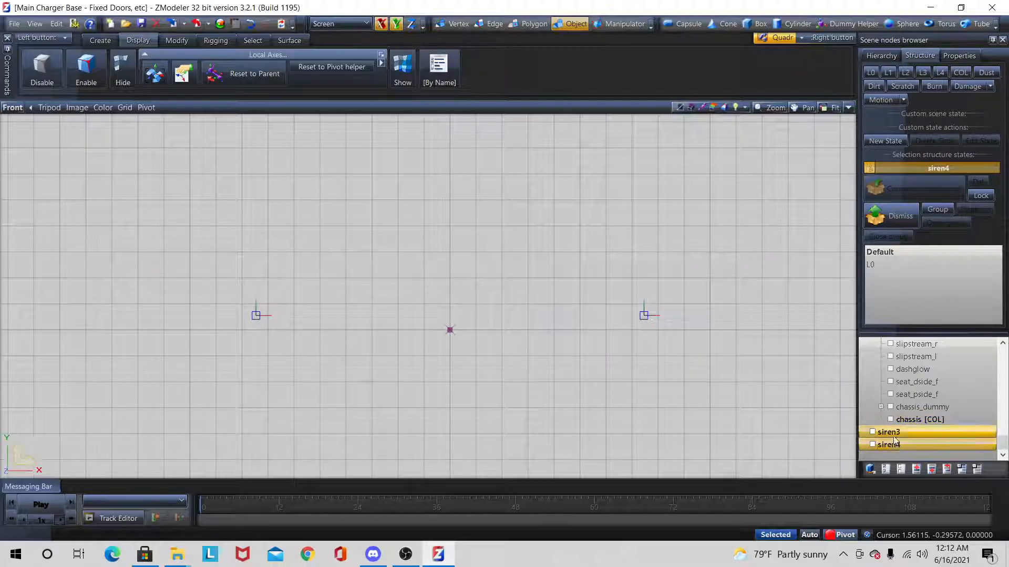
pyautogui.scroll(3, 942, 365)
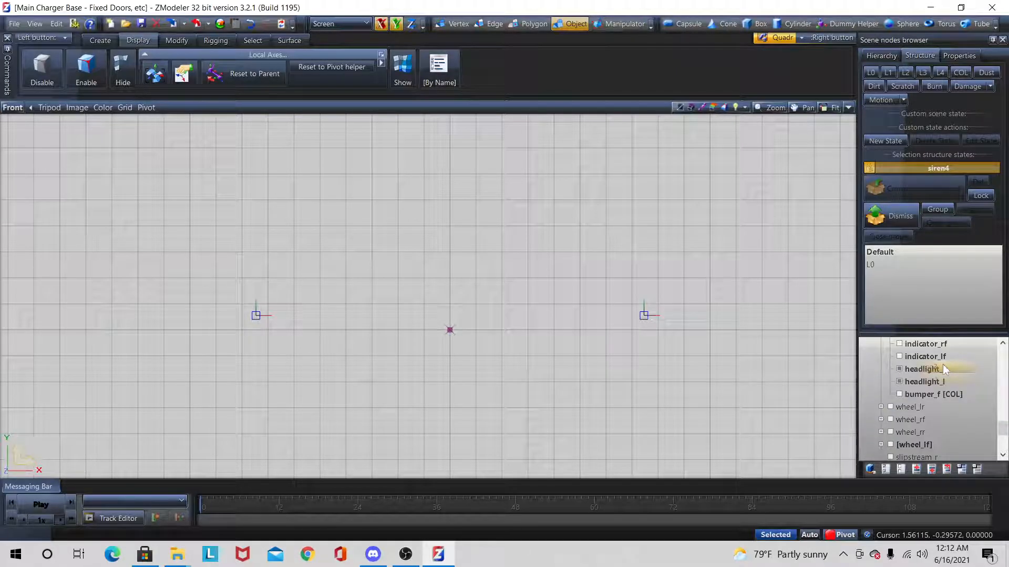
pyautogui.moveTo(942, 369)
pyautogui.mouseDown()
pyautogui.moveTo(908, 374)
pyautogui.moveTo(926, 367)
pyautogui.mouseUp()
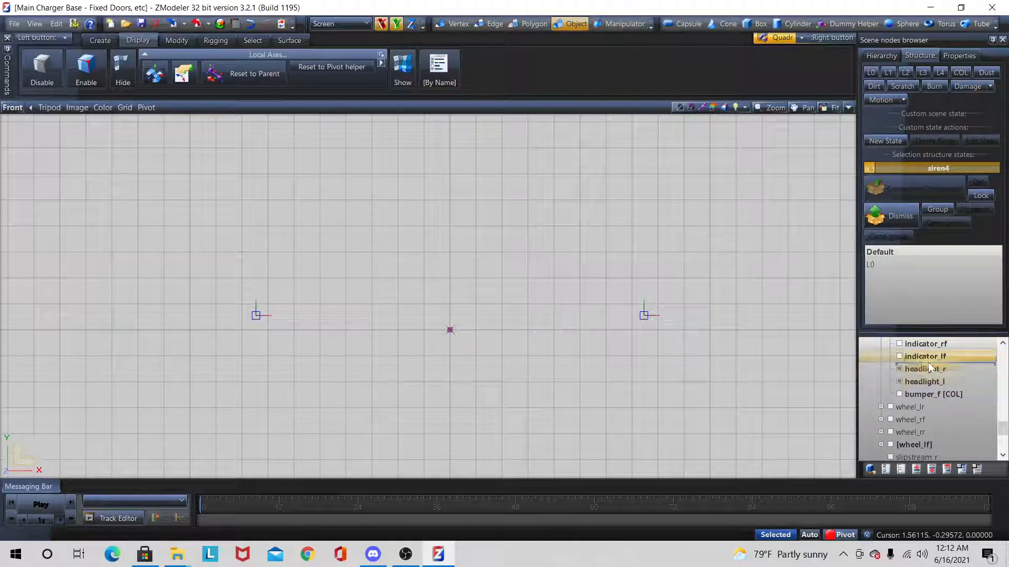
pyautogui.click(887, 252)
pyautogui.scroll(-2, 556, 223)
pyautogui.scroll(-1, 556, 223)
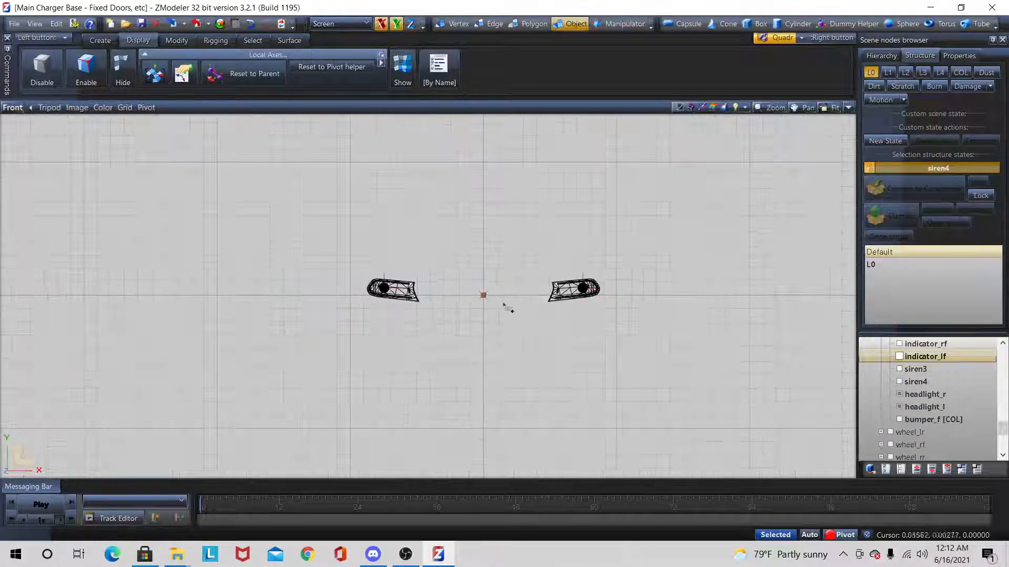
# Step: Show all objects, dismiss the compound structures of siren3 and siren4, and hide all visible objects
pyautogui.click(886, 470)
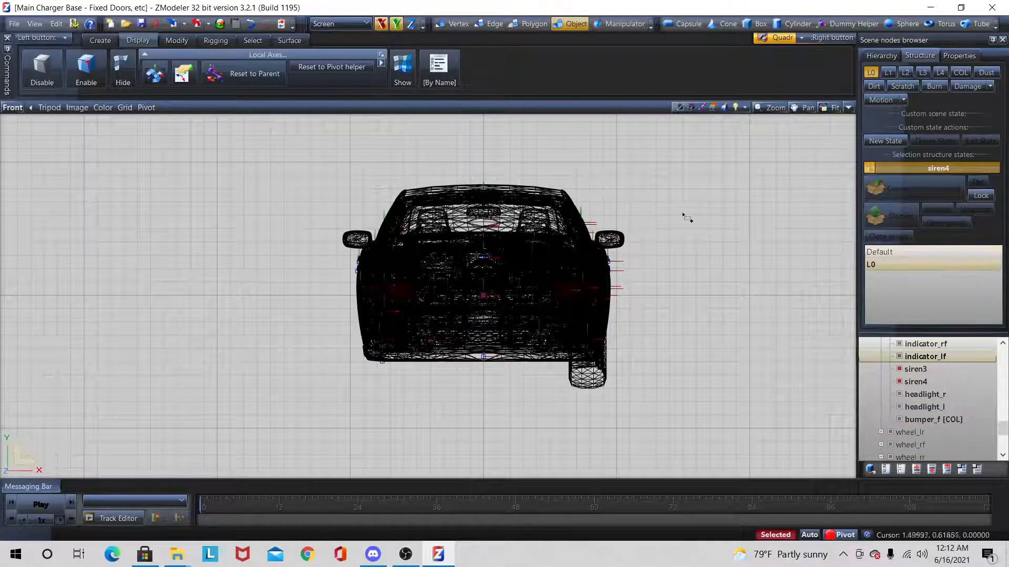
pyautogui.click(917, 382)
pyautogui.keyDown('ctrl'); pyautogui.click(916, 370); pyautogui.keyUp('ctrl')
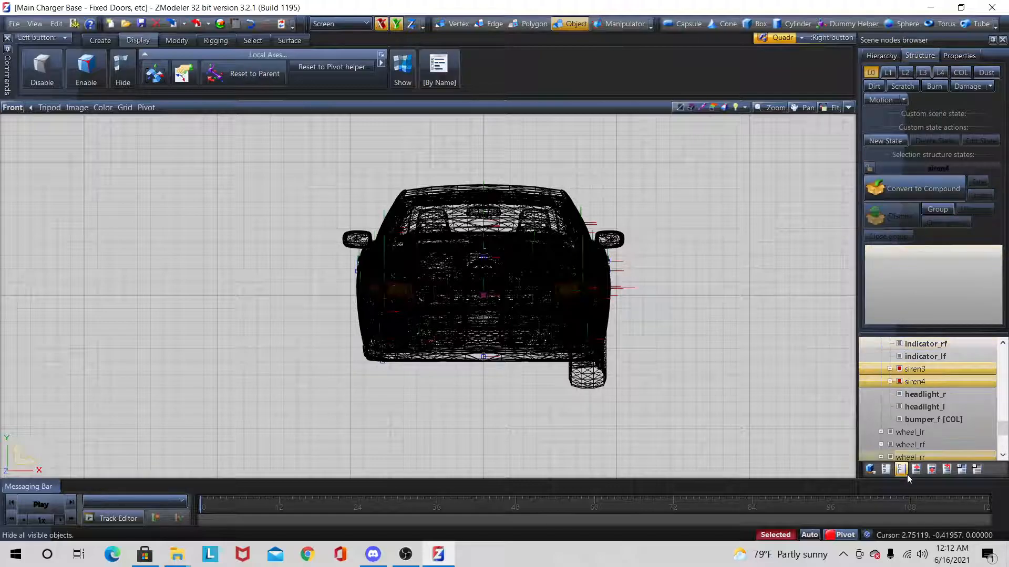
pyautogui.click(907, 471)
# Step: Expand siren3 and siren4 and show only their headlight_r and headlight_l child meshes, unselected
pyautogui.click(889, 382)
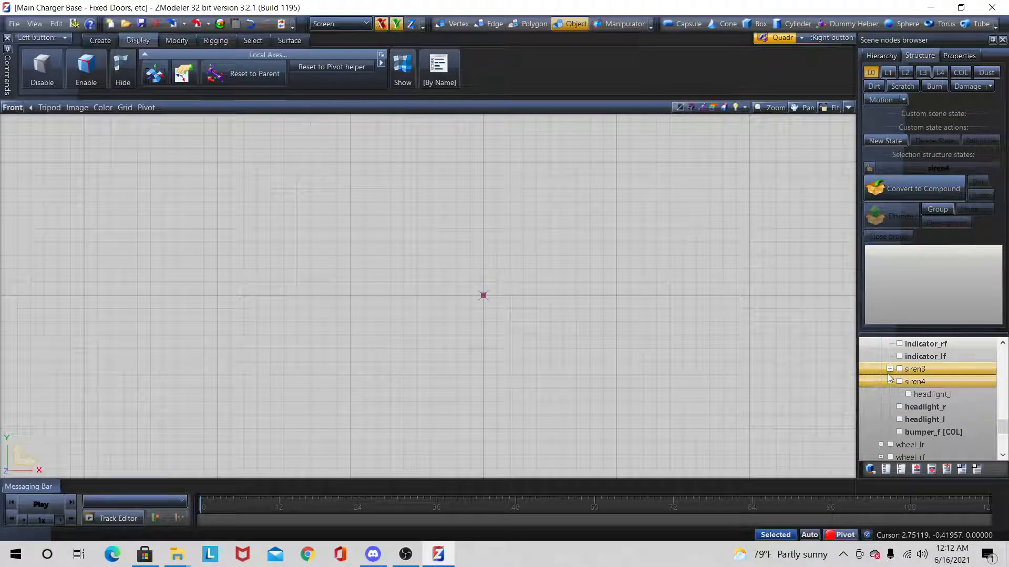
pyautogui.click(889, 369)
pyautogui.moveTo(313, 241); pyautogui.dragTo(765, 479, button='right')
pyautogui.click(777, 533)
pyautogui.click(901, 469)
pyautogui.click(911, 382)
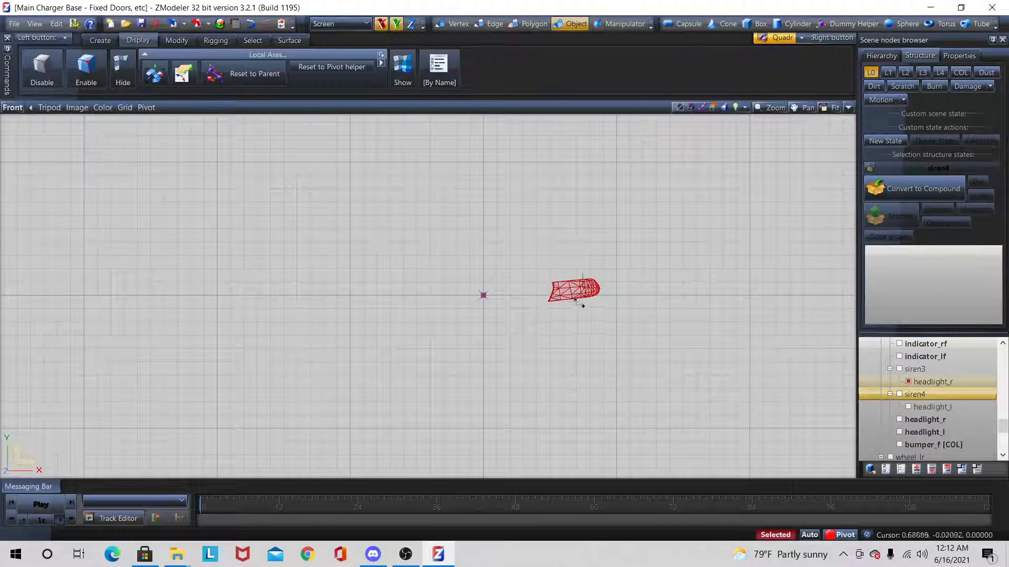
pyautogui.press('space')
pyautogui.click(915, 407)
pyautogui.press('space')
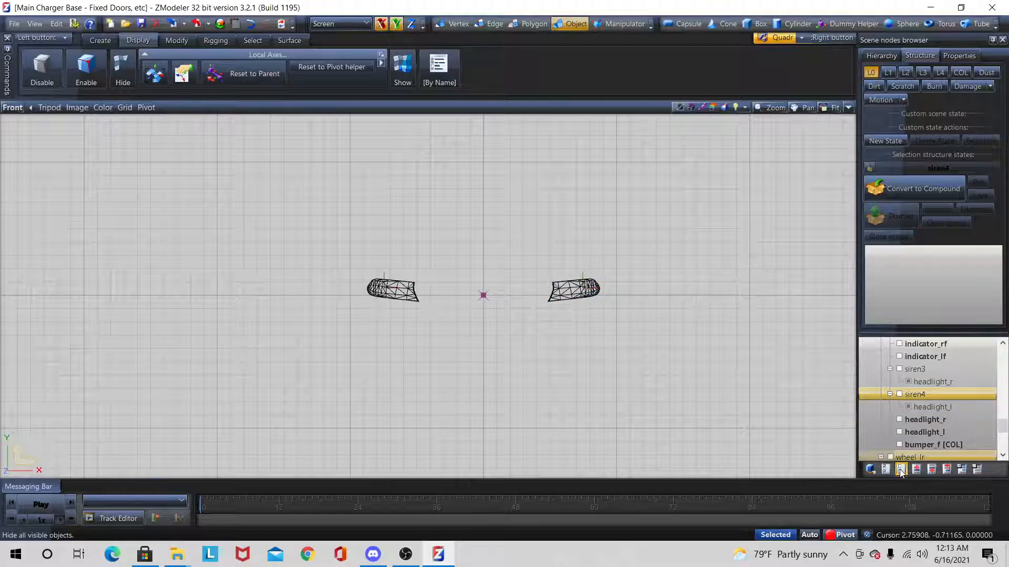
# Step: Isolate siren3's headlight_r mesh together with the siren4 node to examine their placement
pyautogui.click(908, 381)
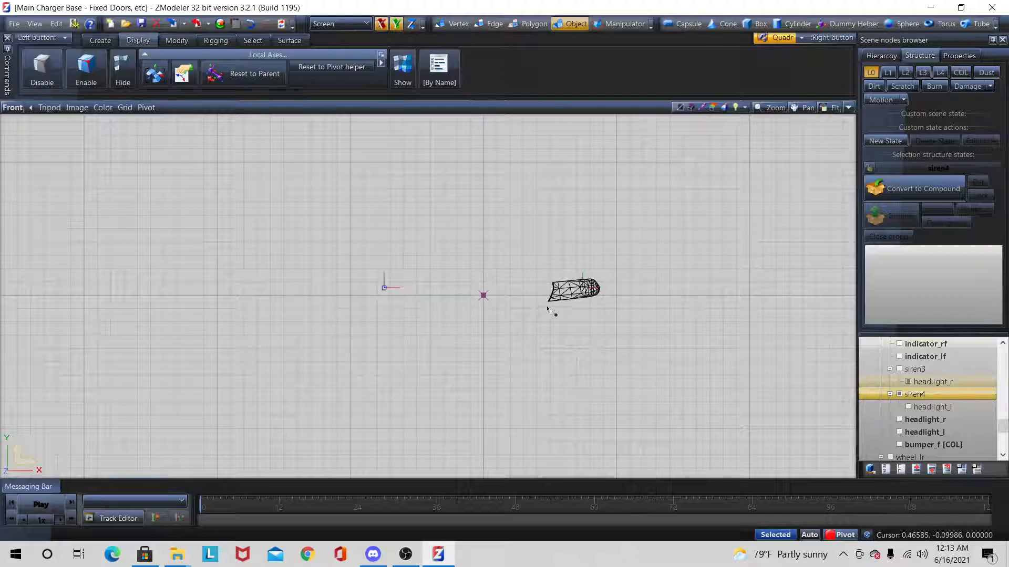
pyautogui.click(588, 302)
pyautogui.click(536, 294)
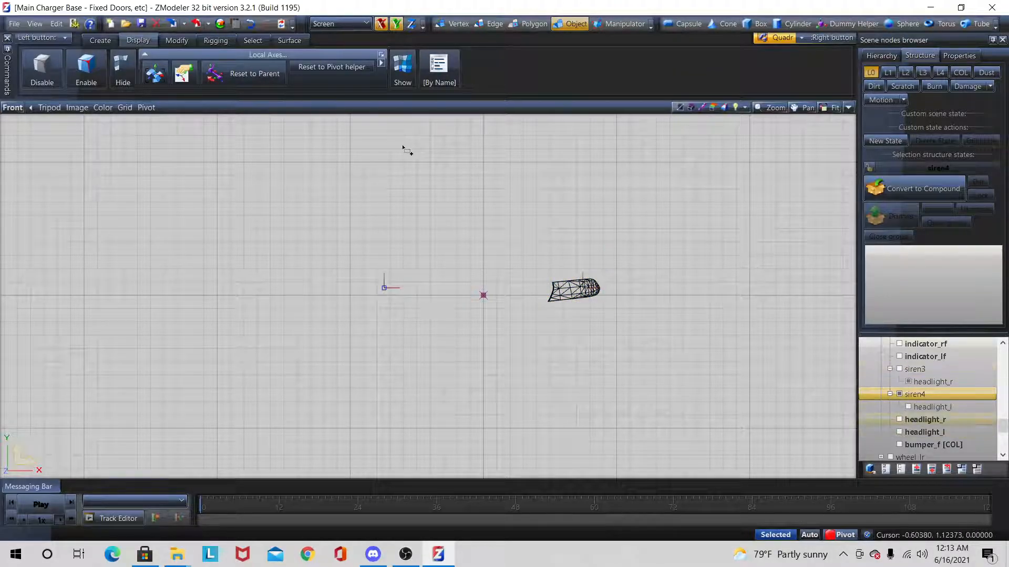